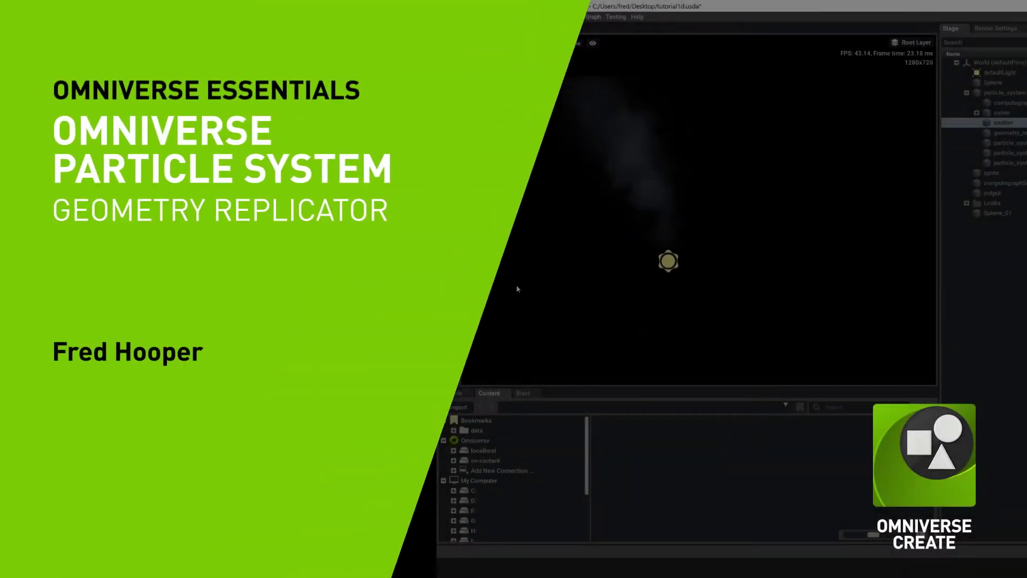
pyautogui.moveTo(516, 284)
pyautogui.keyDown('alt'); pyautogui.mouseDown()
pyautogui.moveTo(660, 291)
pyautogui.moveTo(817, 276)
pyautogui.moveTo(807, 266)
pyautogui.moveTo(730, 267)
pyautogui.mouseUp(); pyautogui.keyUp('alt')
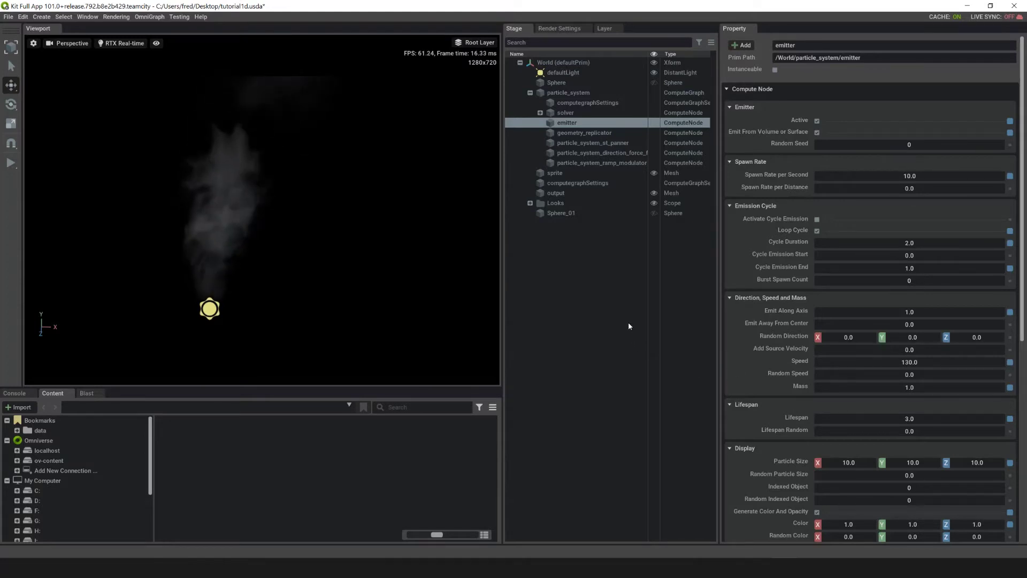
pyautogui.click(657, 162)
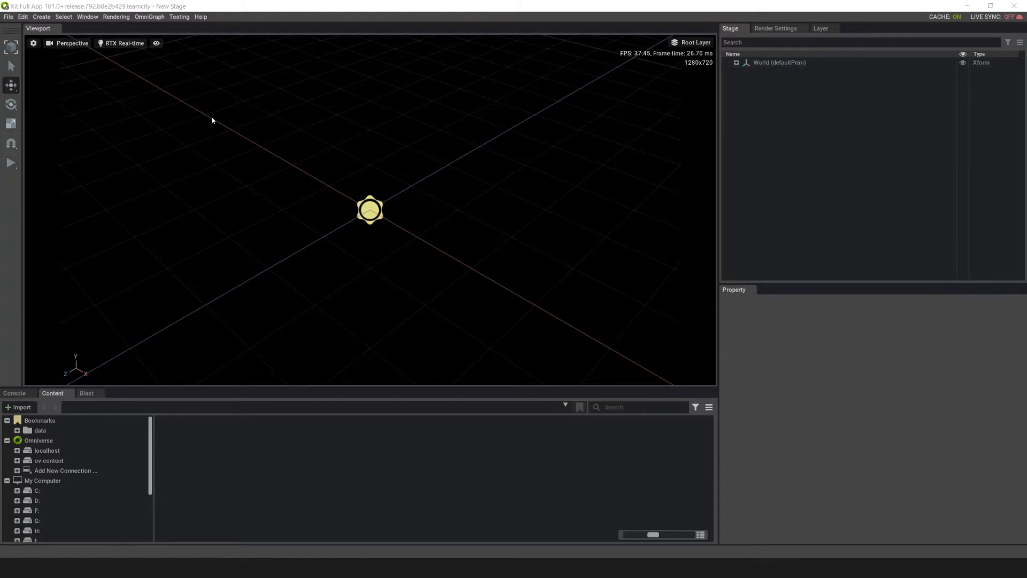
# - Create a Sphere shape at the origin of the new stage
pyautogui.click(36, 17)
pyautogui.moveTo(70, 30)
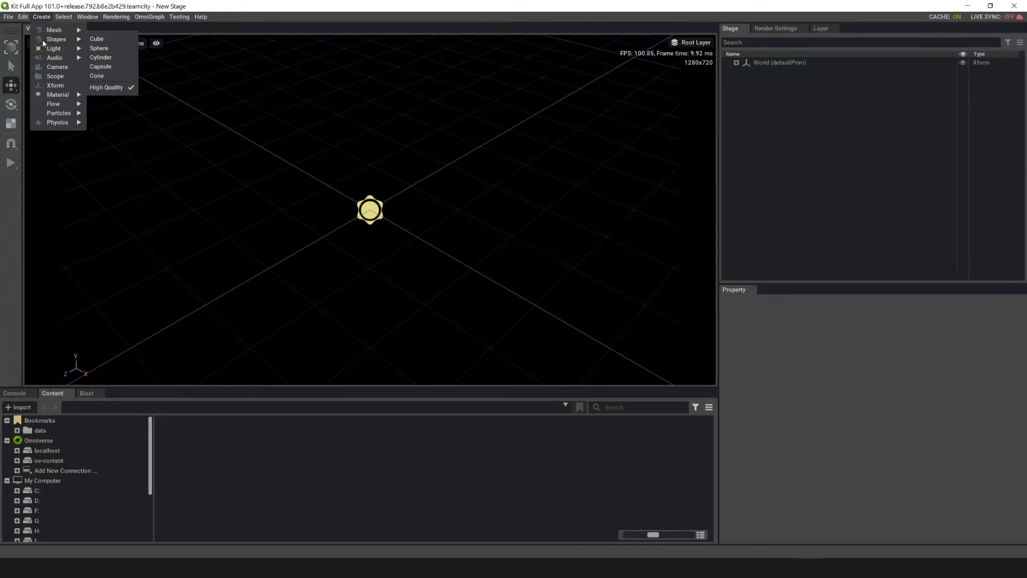
pyautogui.click(103, 48)
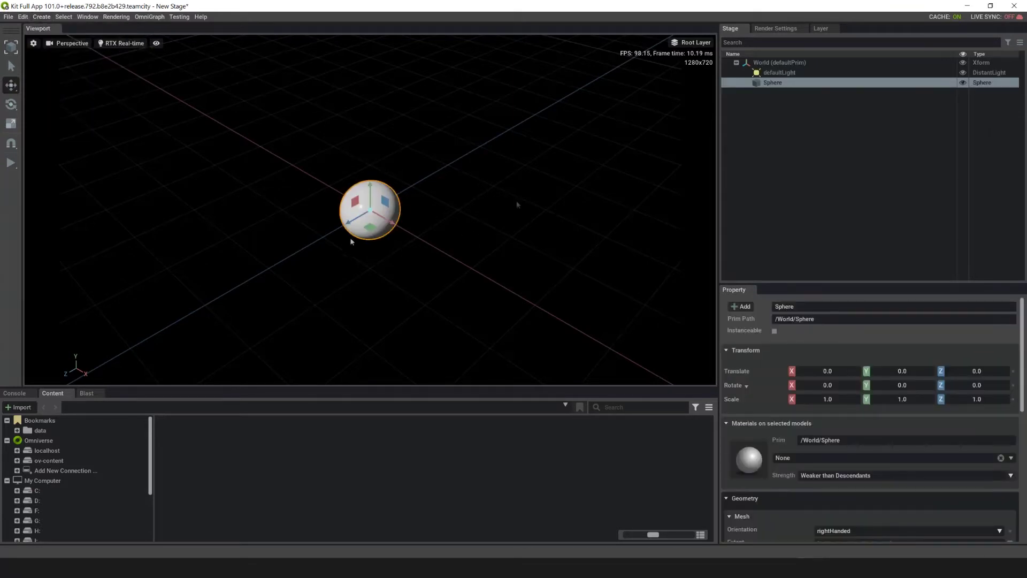
pyautogui.rightClick(803, 165)
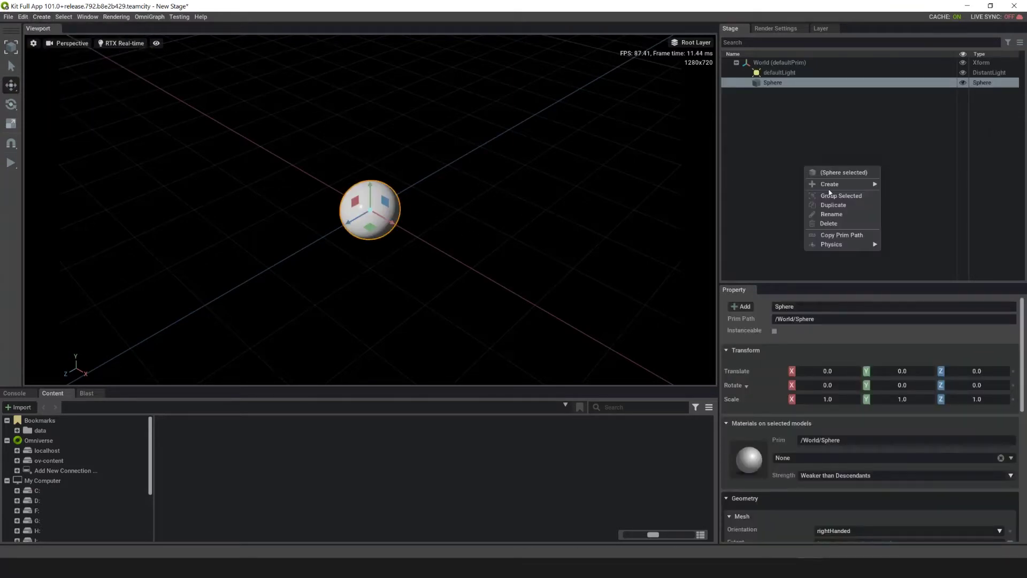
pyautogui.moveTo(836, 187)
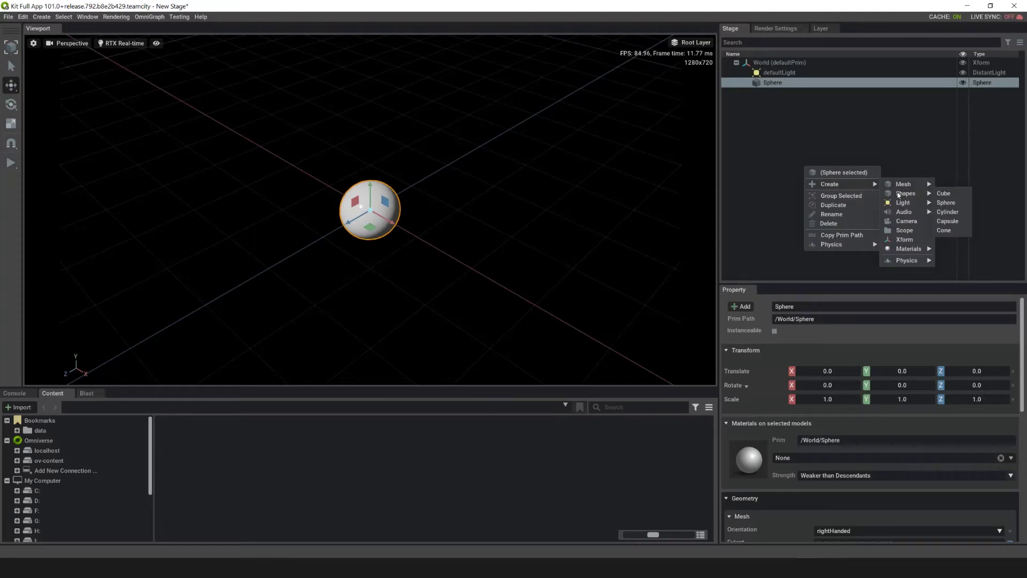
pyautogui.click(492, 183)
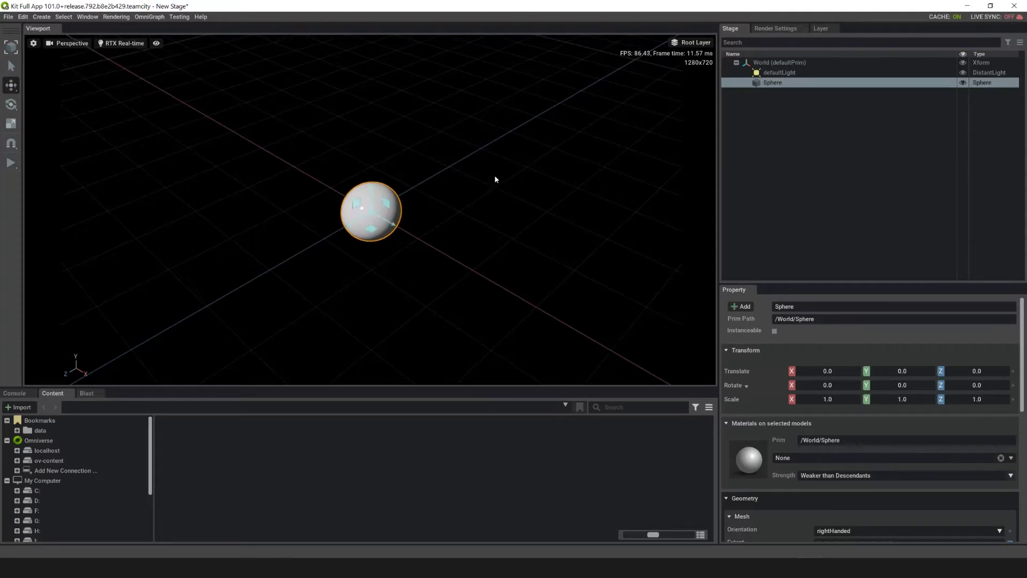
pyautogui.rightClick(494, 177)
pyautogui.moveTo(534, 193)
pyautogui.moveTo(619, 196)
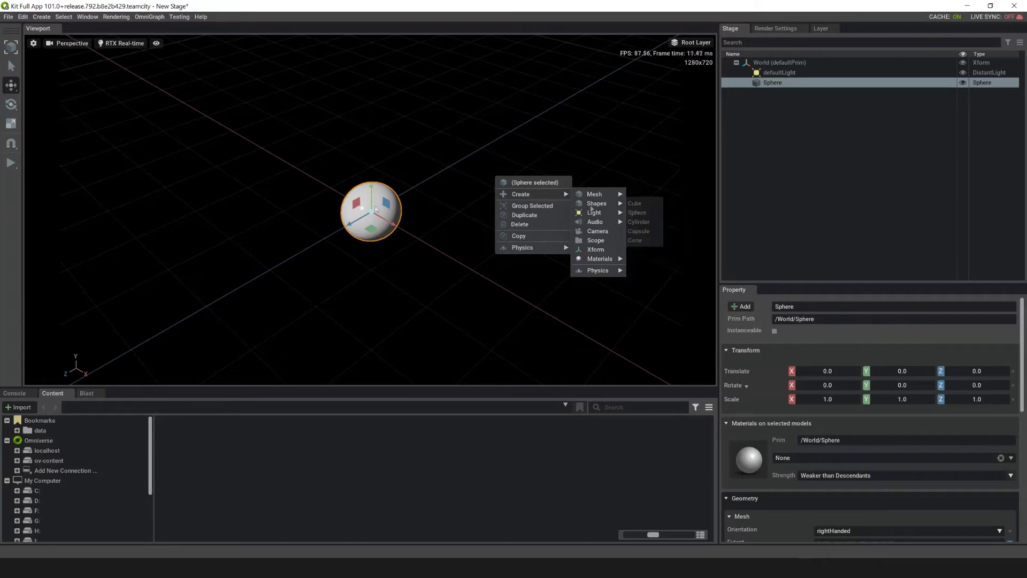
# - Create a particle system with geometry replicator from the selected sphere and hide the source sphere
pyautogui.click(42, 17)
pyautogui.click(41, 16)
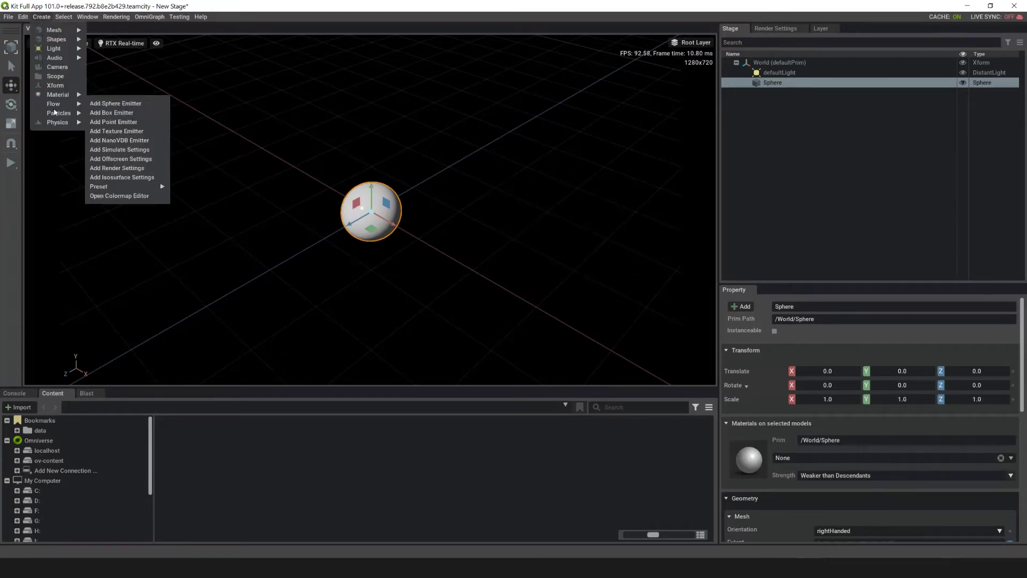
pyautogui.moveTo(59, 116)
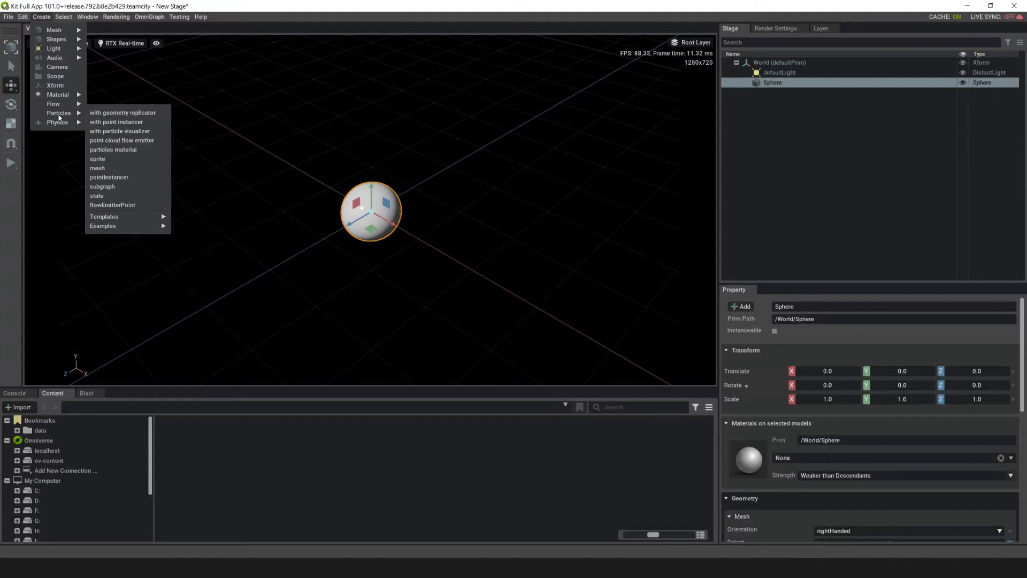
pyautogui.click(122, 113)
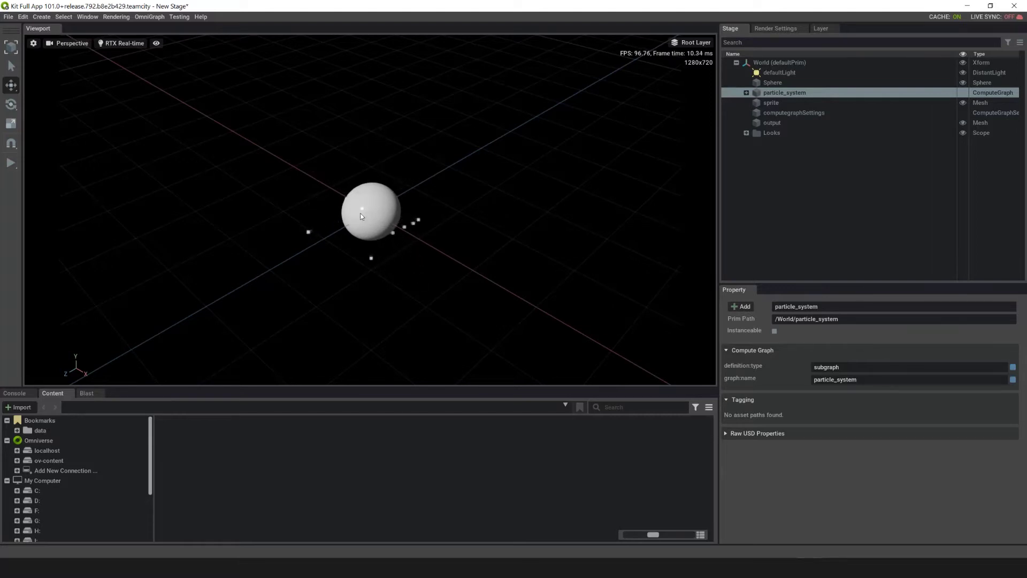
pyautogui.click(807, 82)
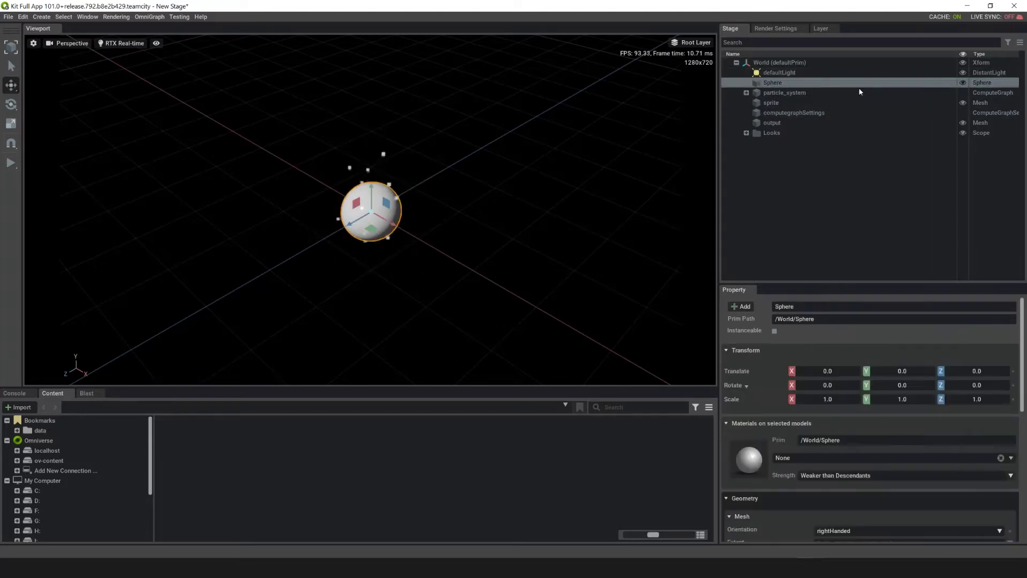
pyautogui.click(962, 82)
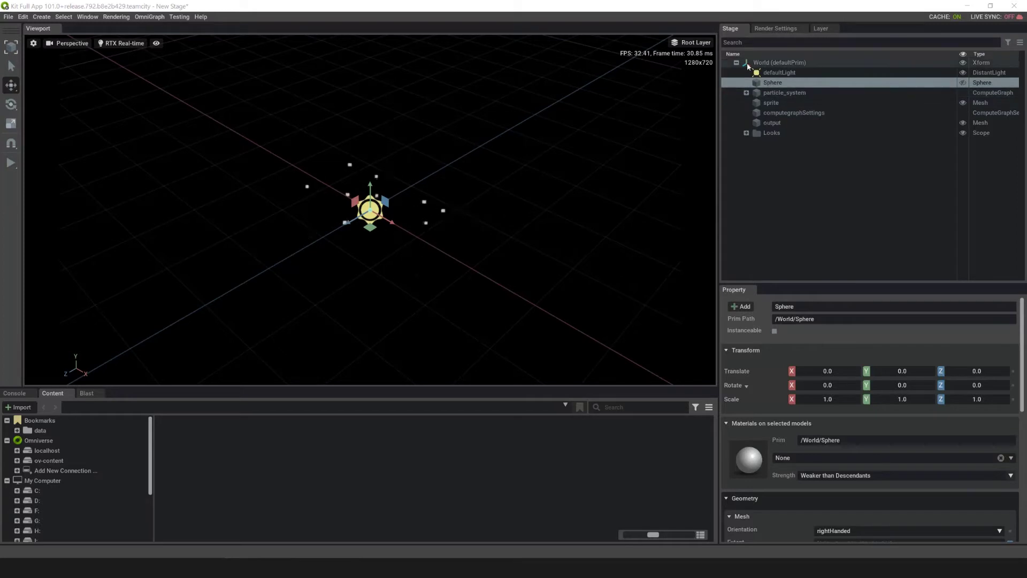
# - Assign smoke_wisp.png from the Desktop's particle_system_tutorial_files folder as the texture of the translucent_particles material
pyautogui.click(779, 133)
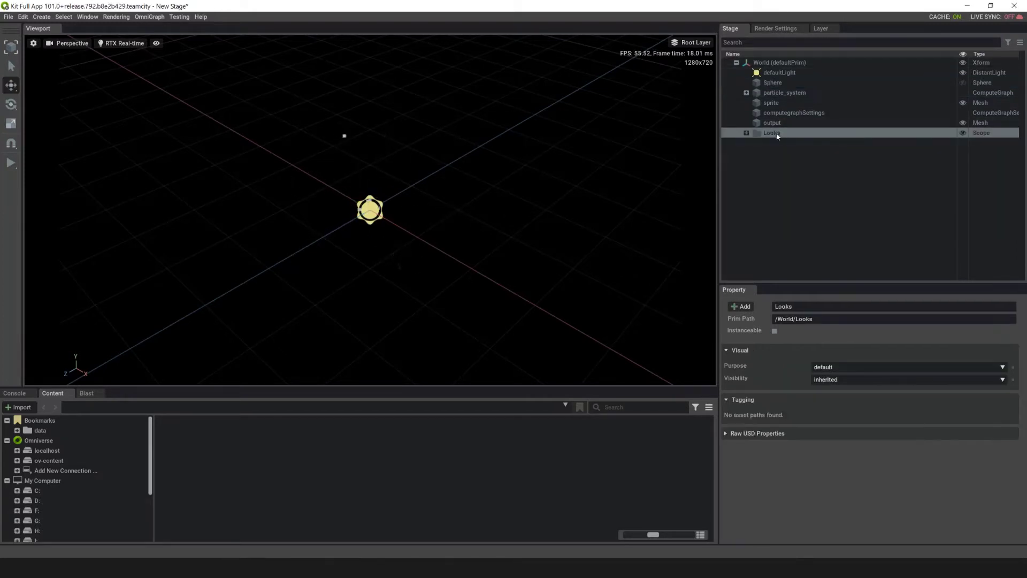
pyautogui.click(746, 132)
pyautogui.click(814, 144)
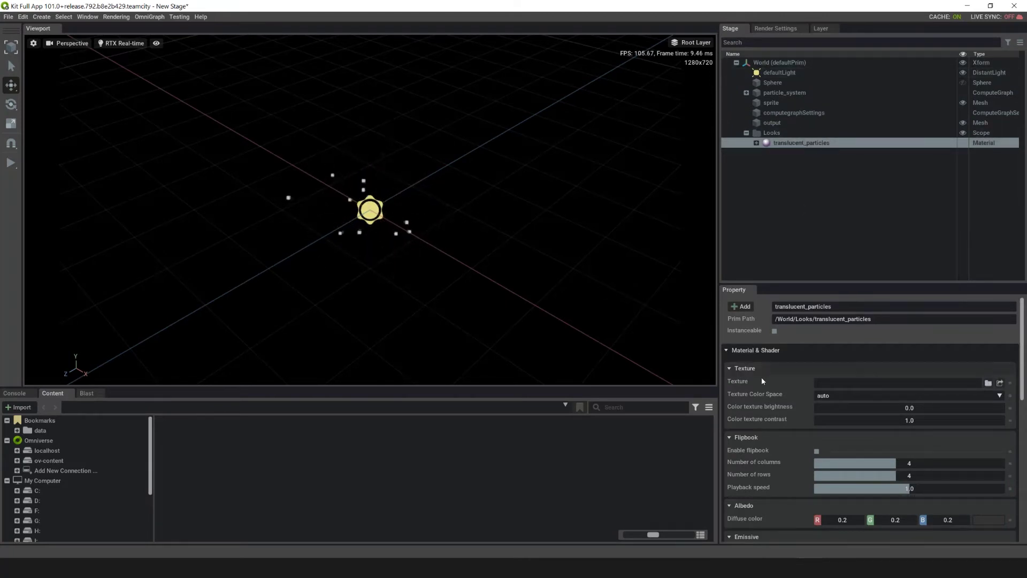
pyautogui.click(988, 383)
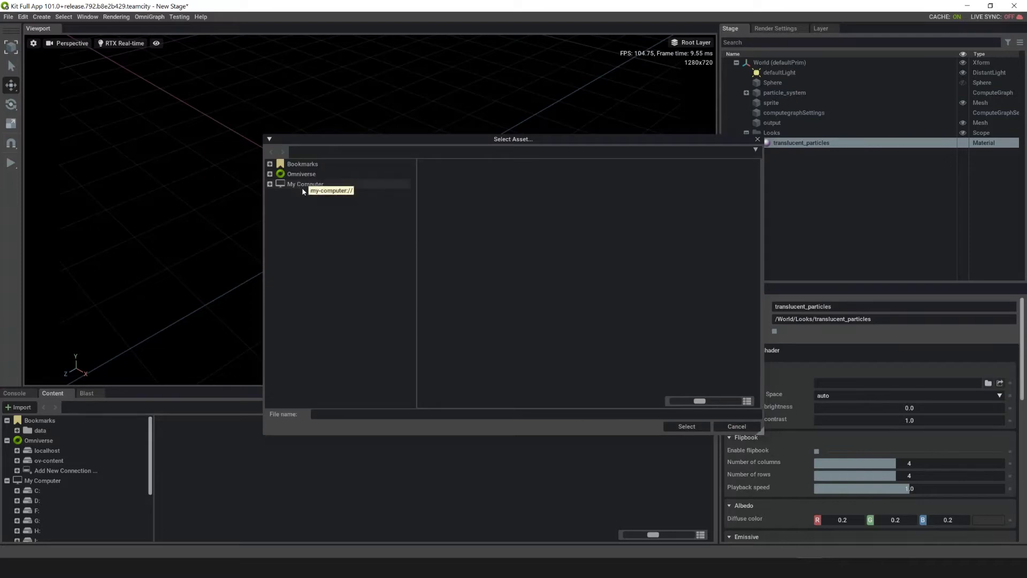
pyautogui.click(270, 184)
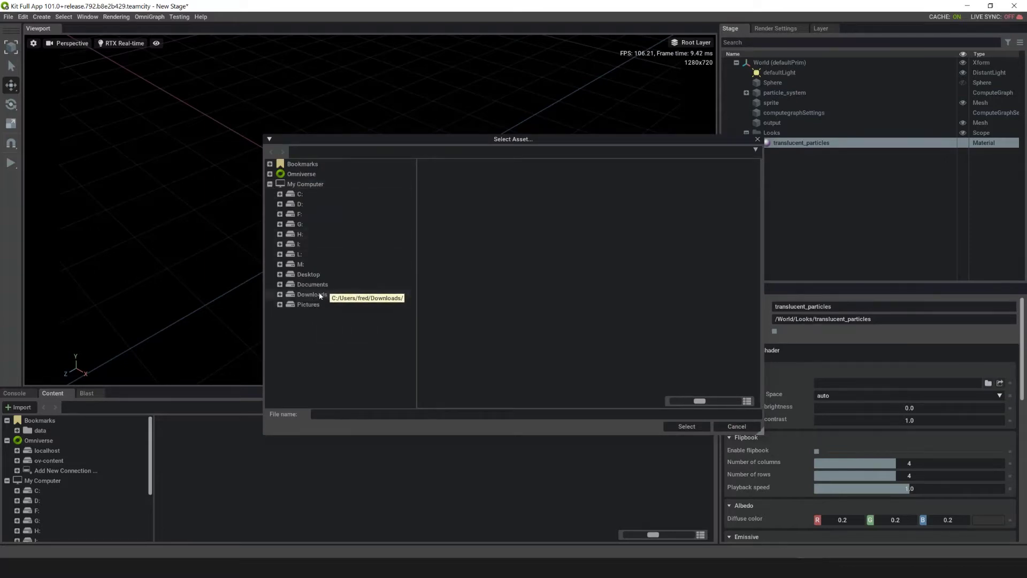
pyautogui.click(304, 275)
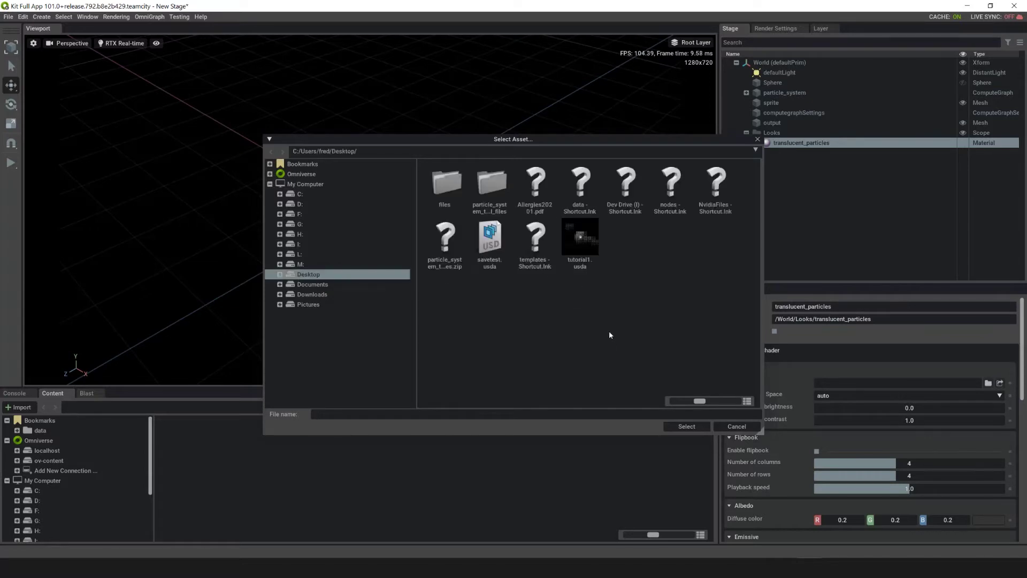
pyautogui.doubleClick(489, 181)
pyautogui.click(538, 189)
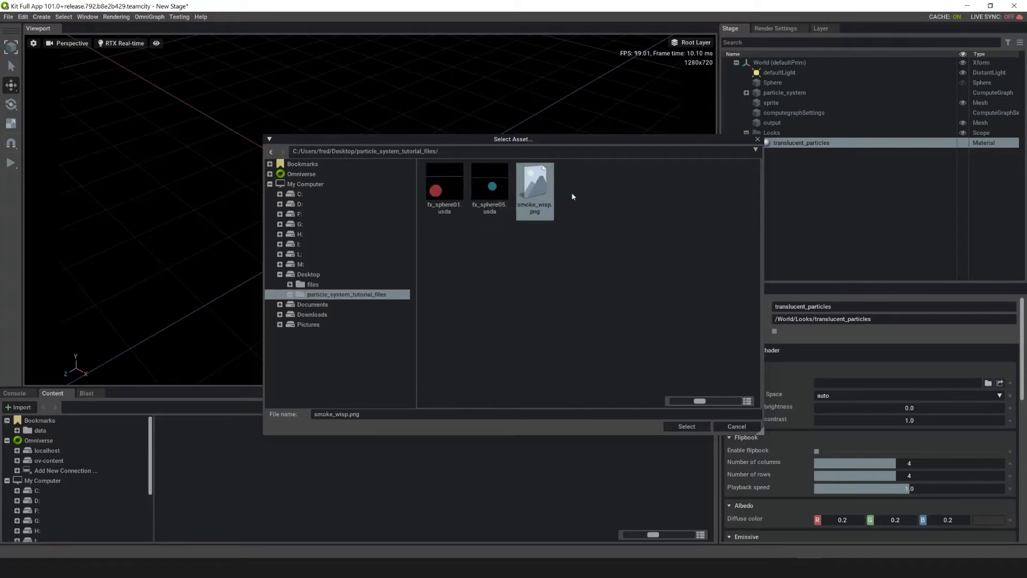
pyautogui.click(699, 428)
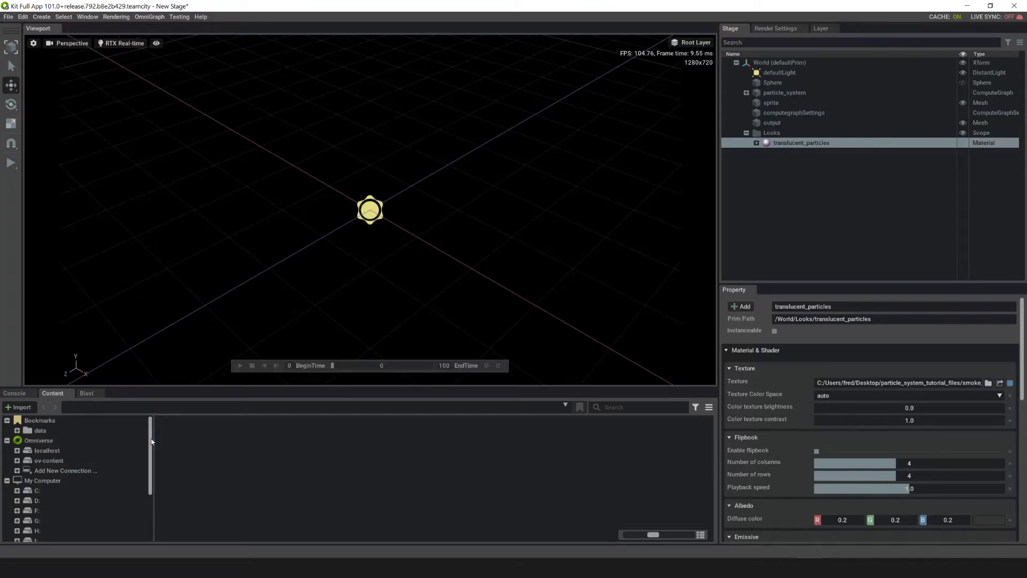
# - Preview smoke_wisp.png from the Desktop's particle_system_tutorial_files folder to examine its flipbook layout, and close the preview
pyautogui.scroll(-3, 58, 497)
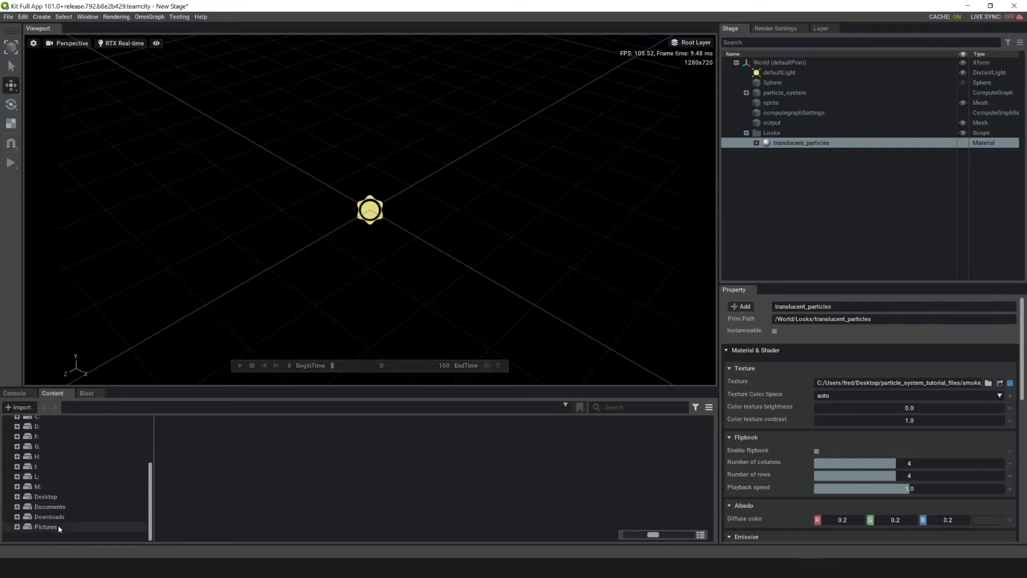
pyautogui.click(46, 496)
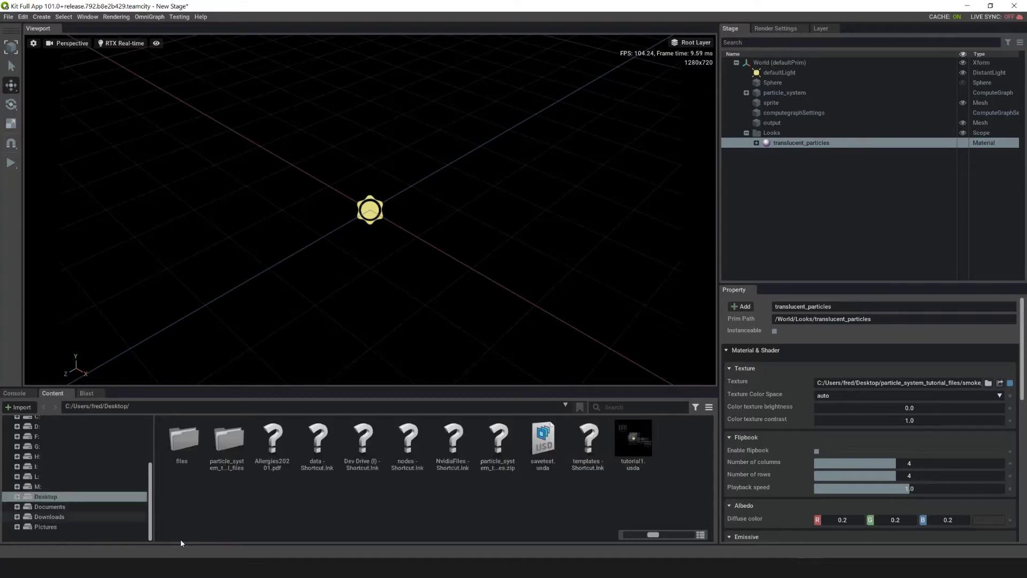
pyautogui.doubleClick(229, 440)
pyautogui.doubleClick(271, 443)
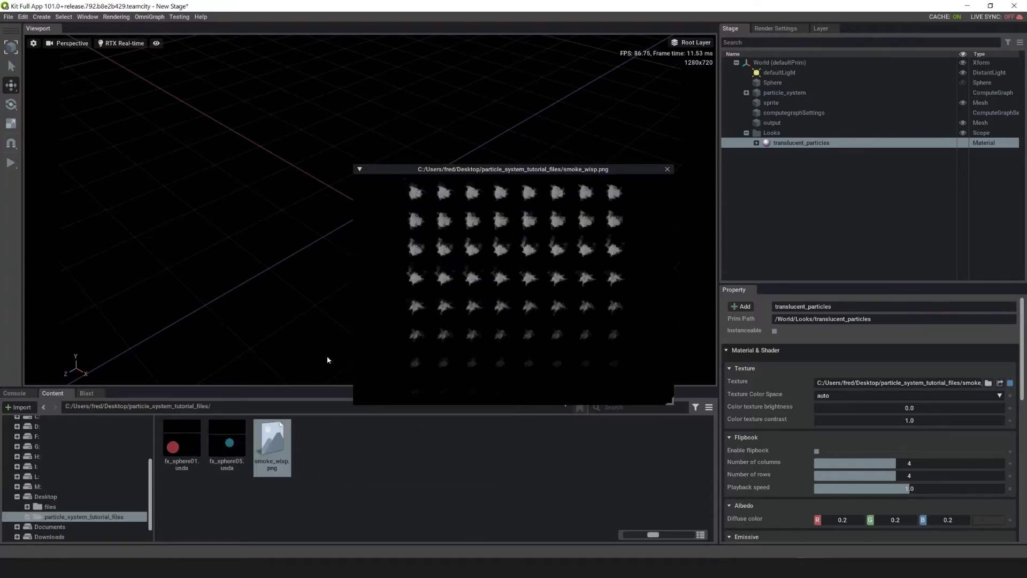
pyautogui.click(667, 170)
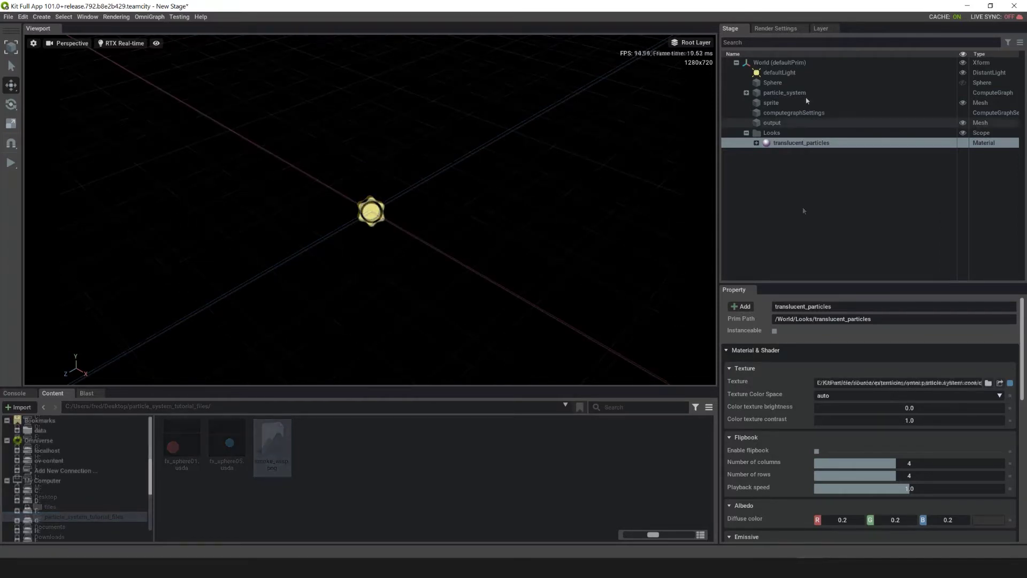
# - Set the renderer to Real-Time and enable fractional cutout opacity in its translucency settings
pyautogui.click(765, 30)
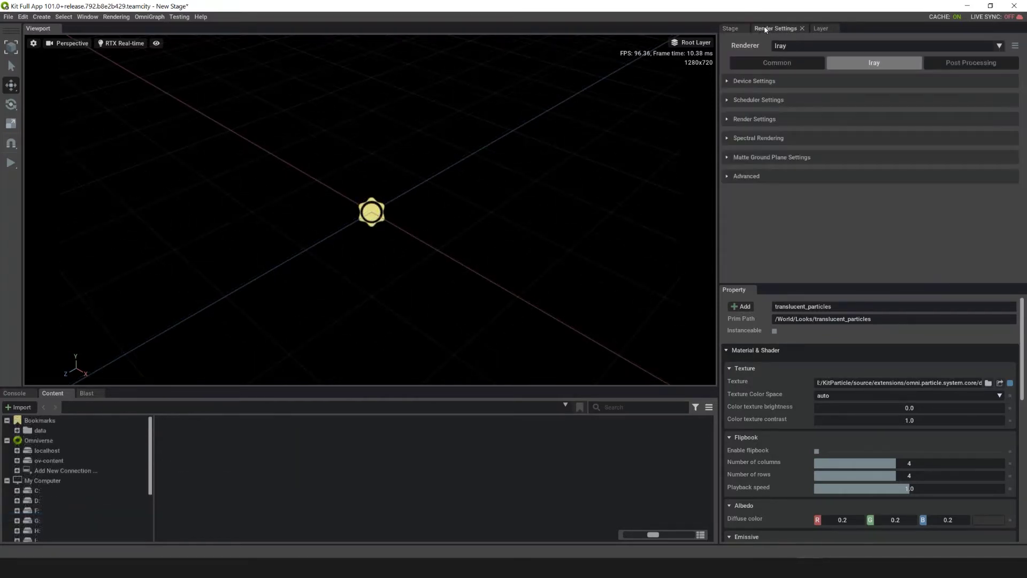
pyautogui.click(814, 47)
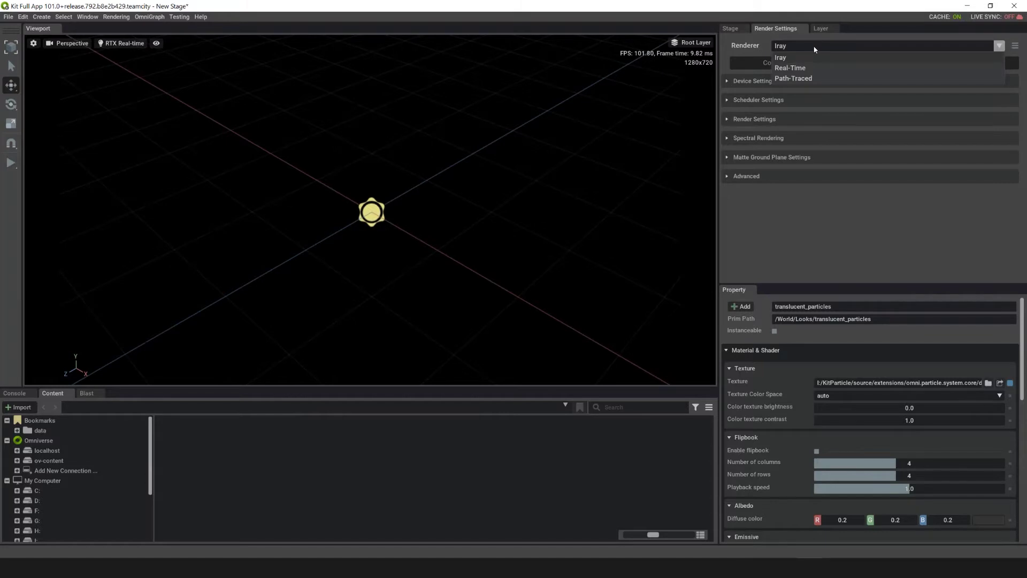
pyautogui.click(806, 70)
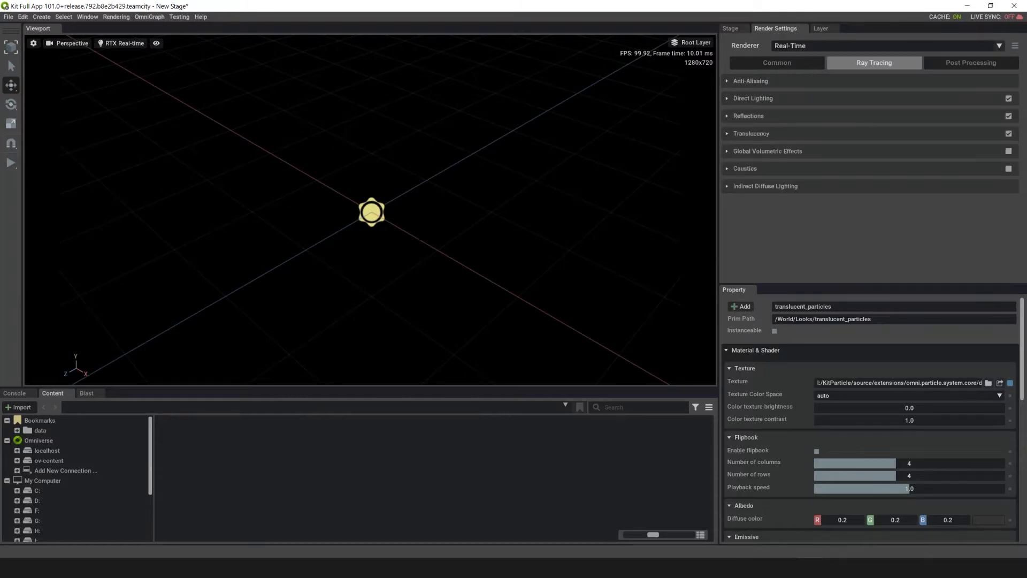
pyautogui.click(724, 133)
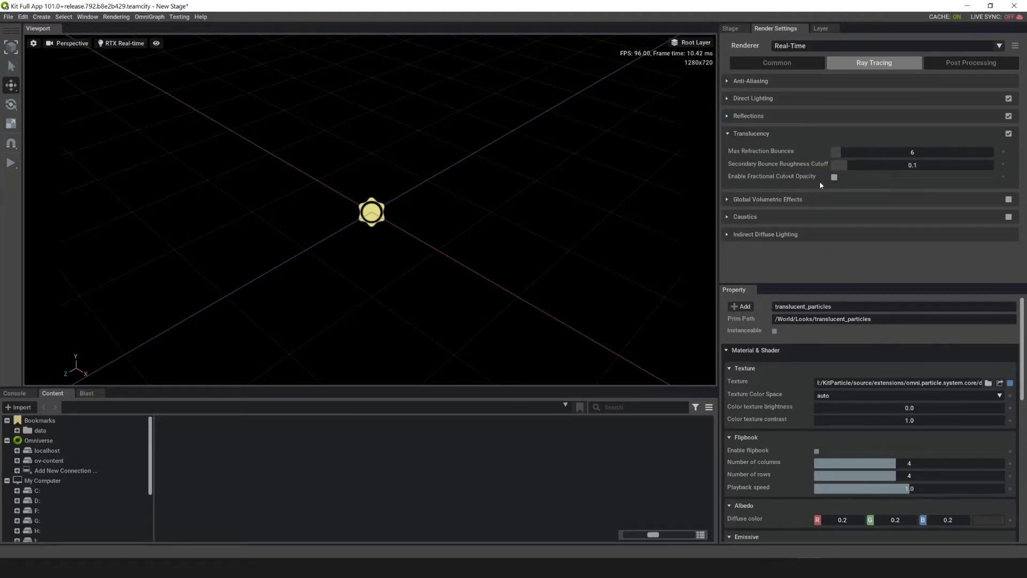
pyautogui.click(833, 177)
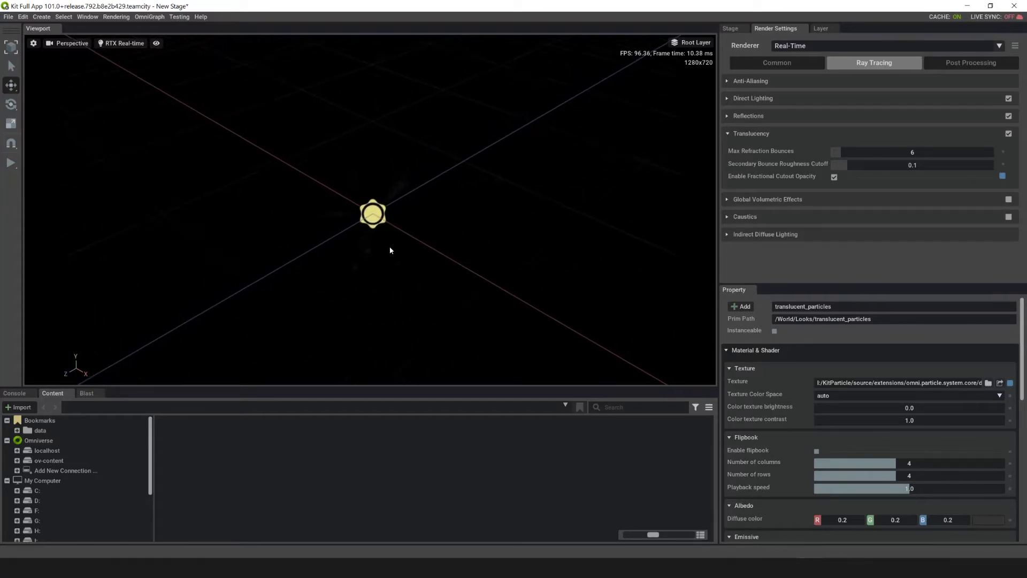
pyautogui.moveTo(513, 308)
# - Dock the emitter's properties in a full-height column beside the stage tree and set its particle size to 10 on X, Y and Z
pyautogui.click(731, 28)
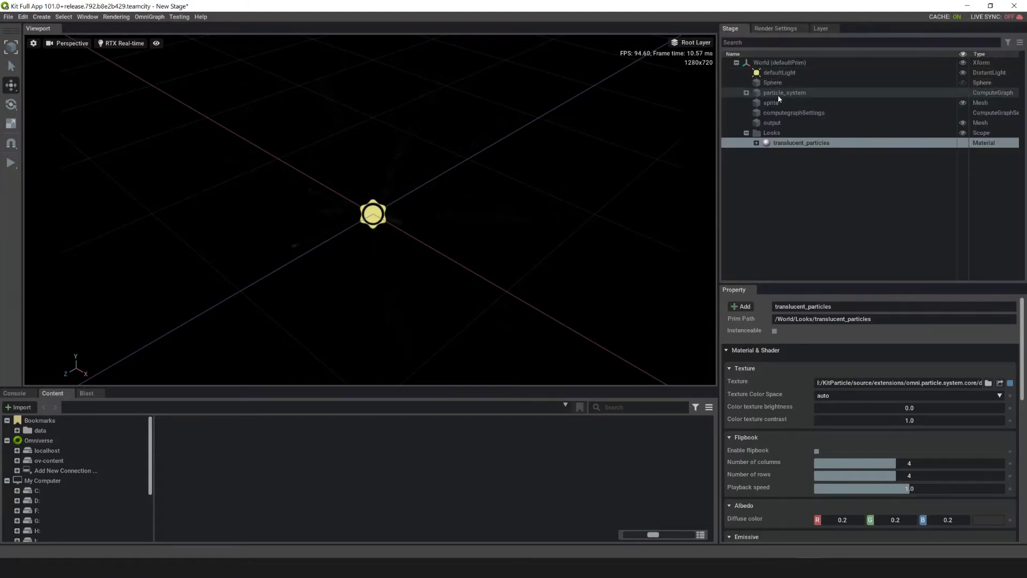
pyautogui.click(730, 94)
pyautogui.click(746, 93)
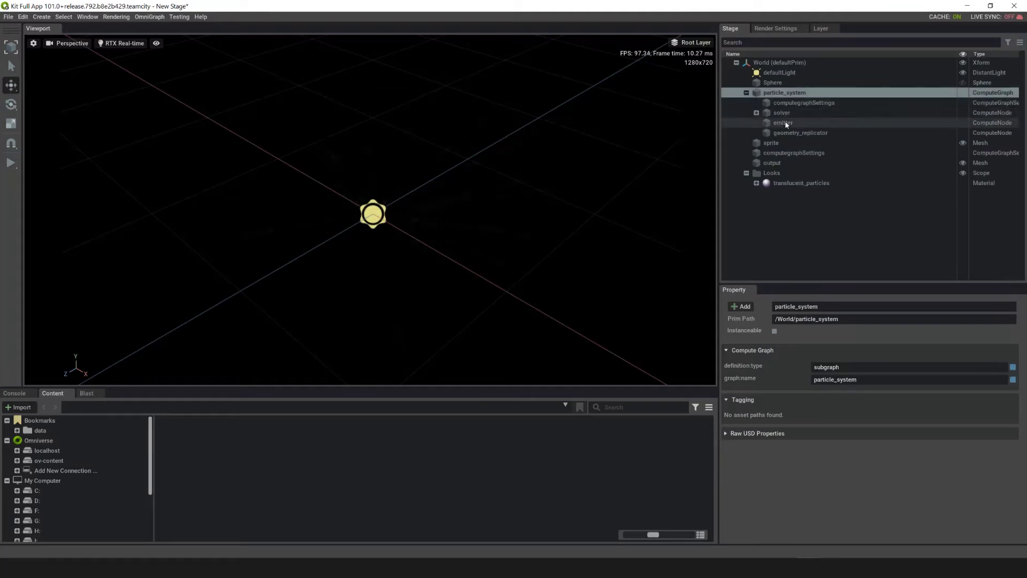
pyautogui.click(783, 123)
pyautogui.scroll(-1, 937, 452)
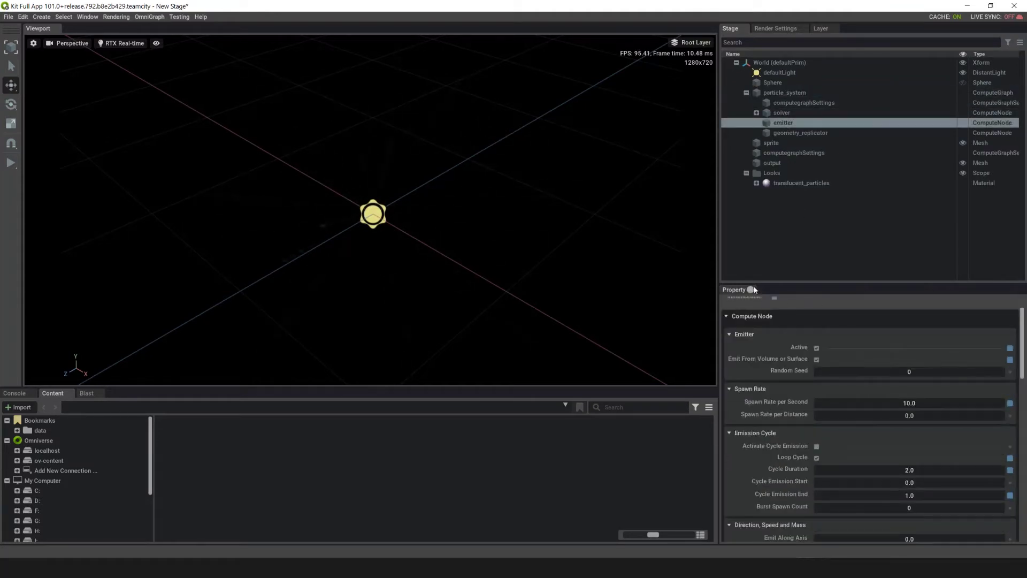
pyautogui.moveTo(727, 291); pyautogui.dragTo(1018, 290)
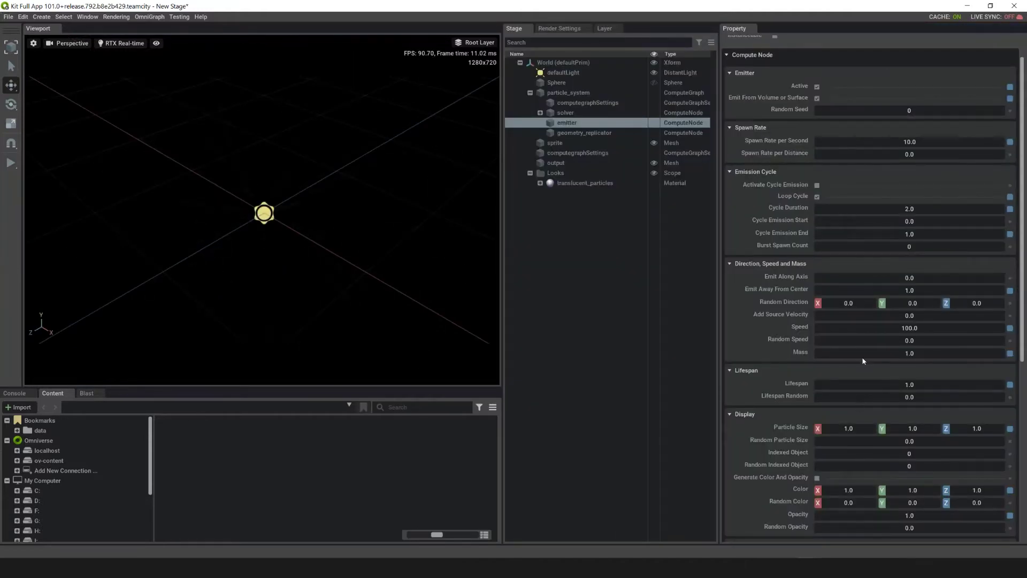
pyautogui.scroll(-3, 859, 357)
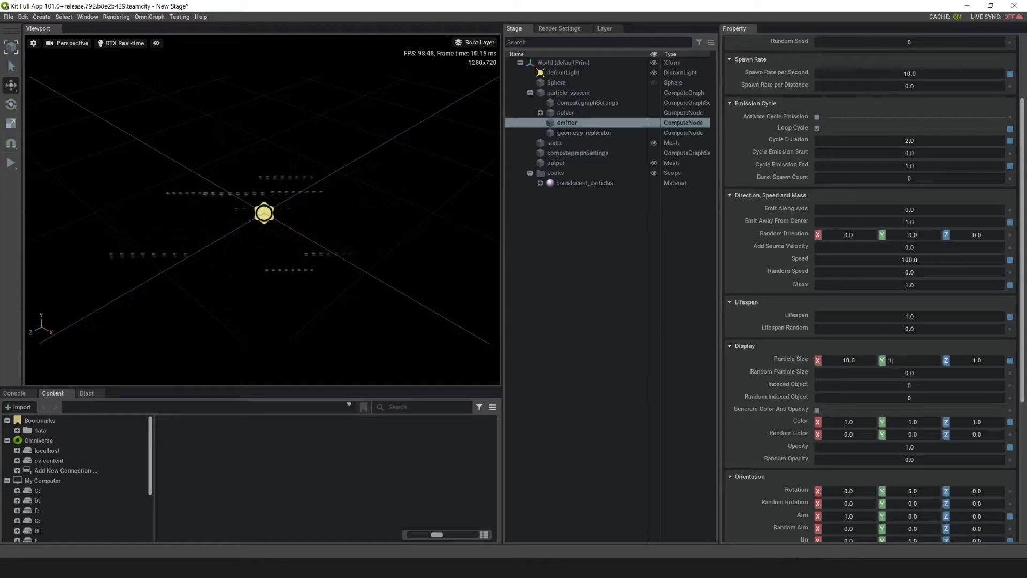
pyautogui.press('Tab')
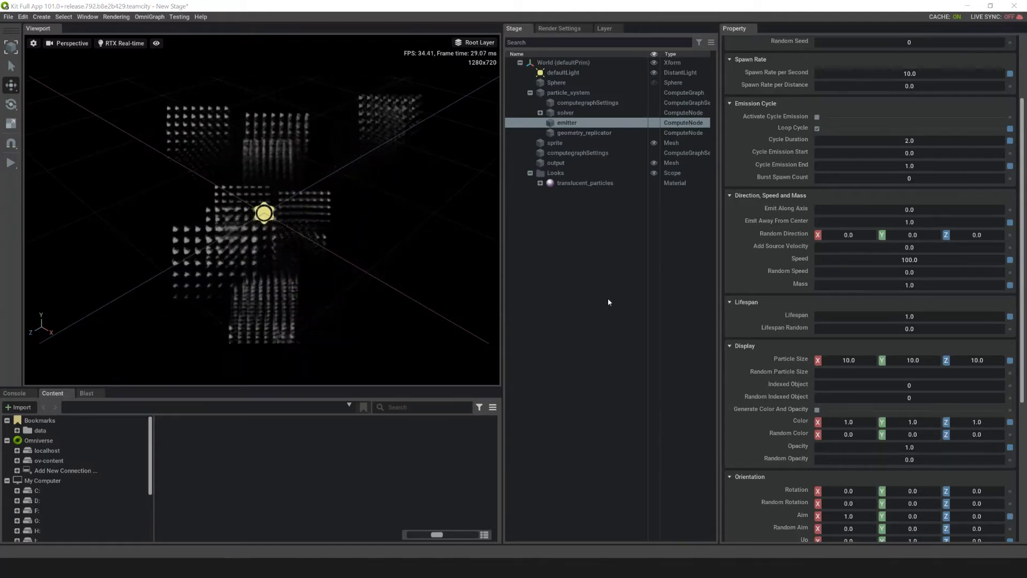
# - Save the stage to the Desktop as tutorial1 in the USDA file format
pyautogui.click(8, 17)
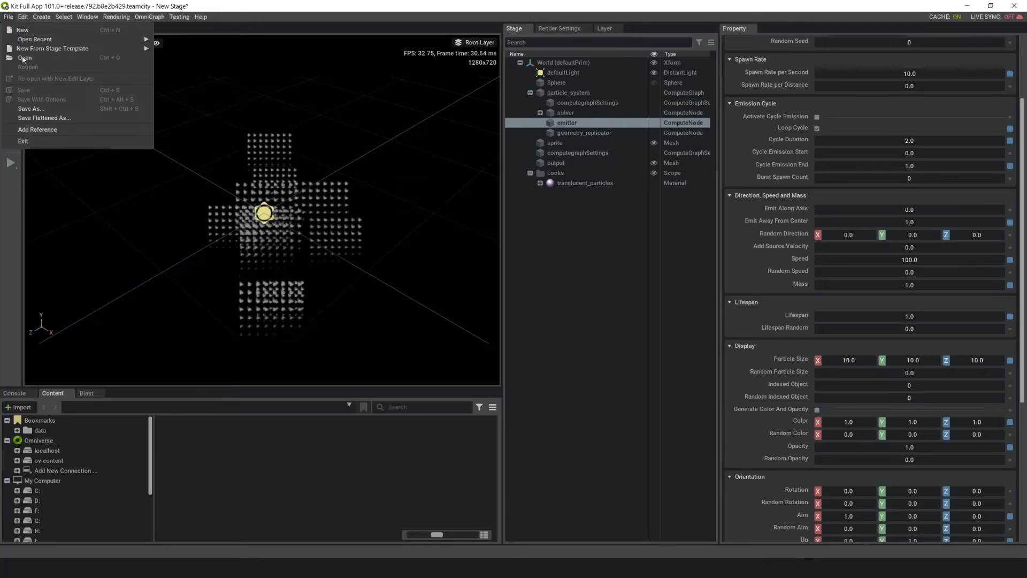
pyautogui.click(28, 110)
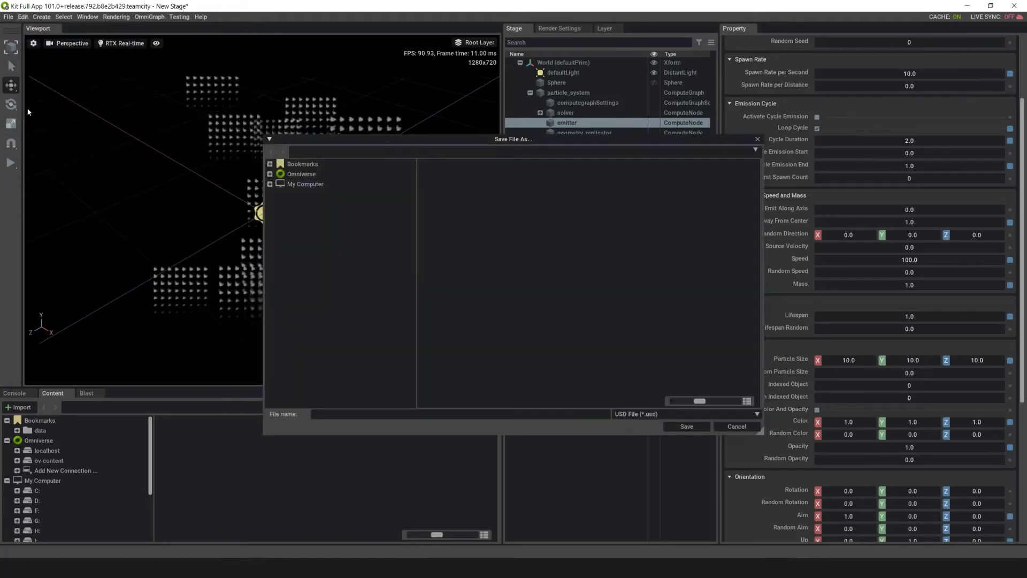
pyautogui.click(306, 187)
pyautogui.click(488, 238)
pyautogui.doubleClick(488, 238)
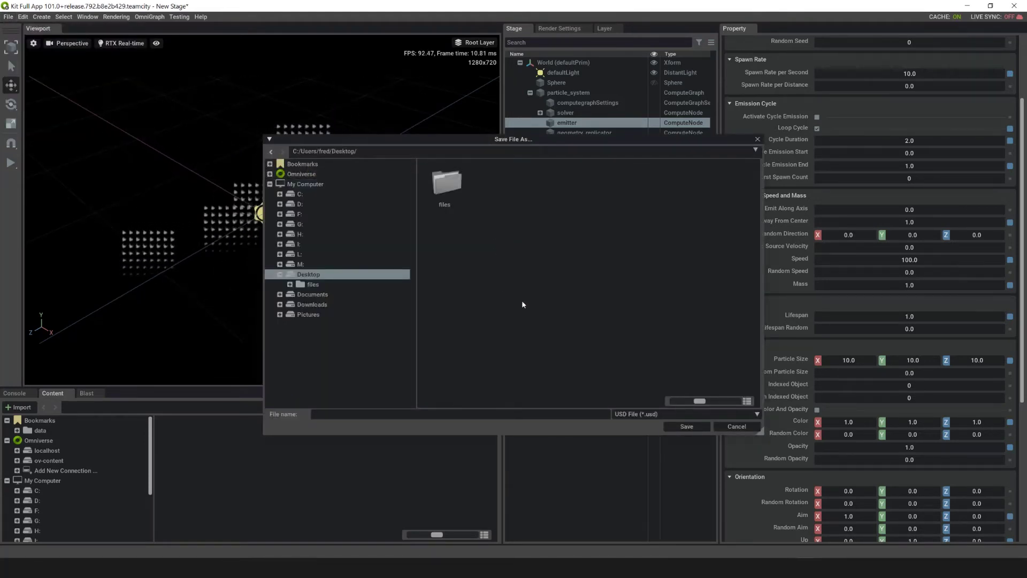
pyautogui.click(401, 414)
pyautogui.write('tutorial1')
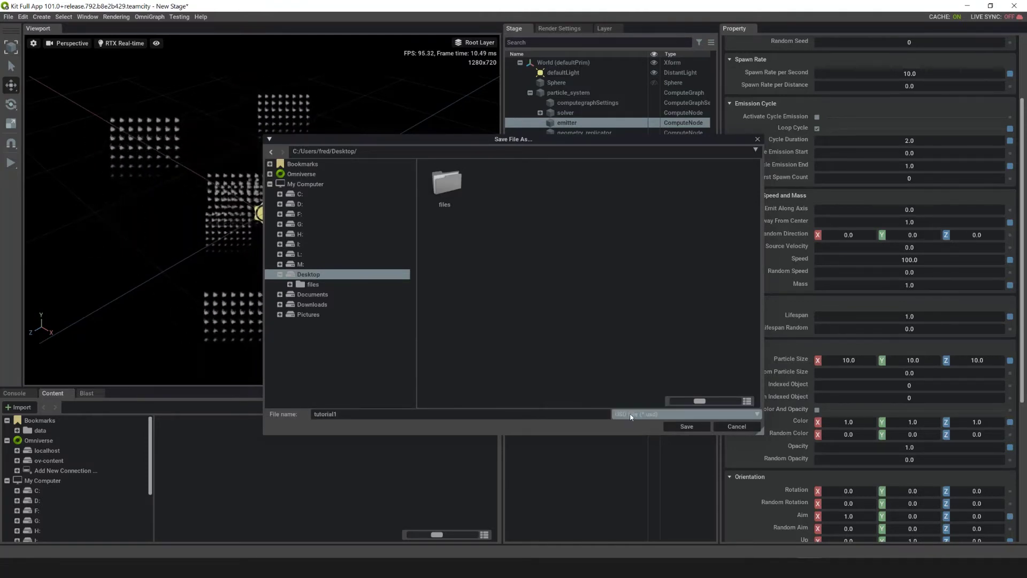
pyautogui.click(631, 414)
pyautogui.click(637, 434)
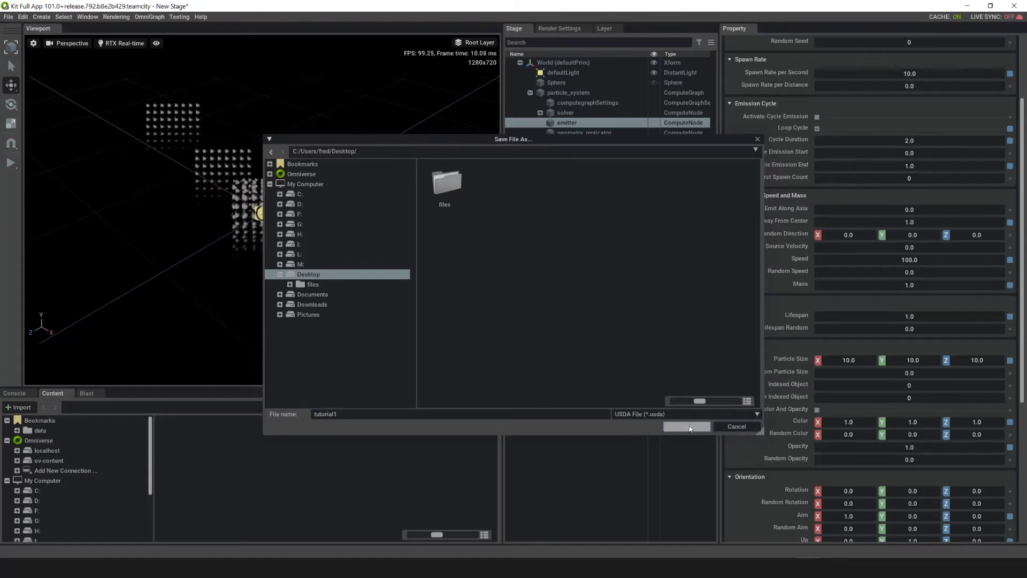
pyautogui.click(687, 427)
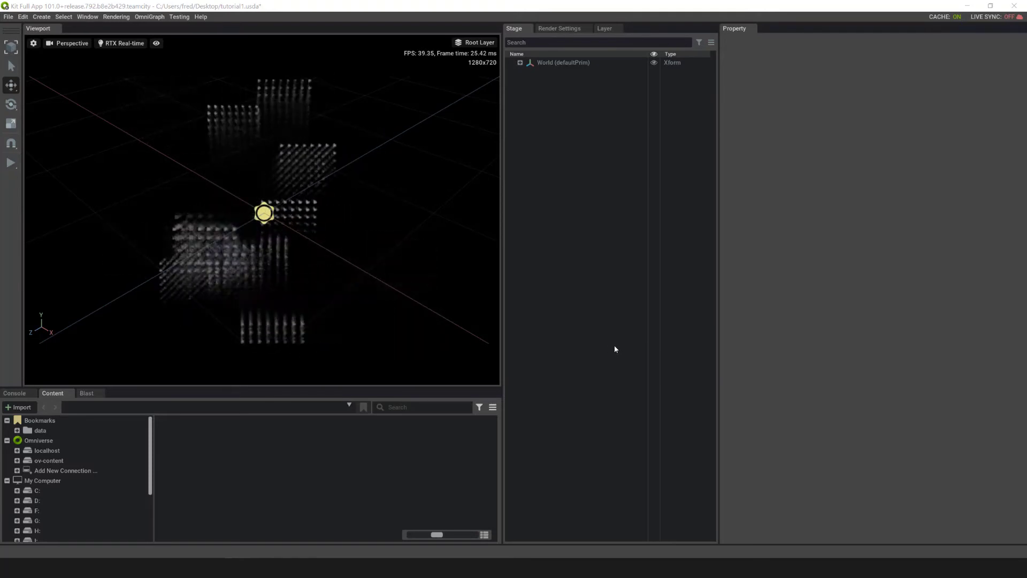
# - Open the particle system's graph in the OmniGraph editor and add a particle system st panner node between the solver and geometry_replicator
pyautogui.click(150, 17)
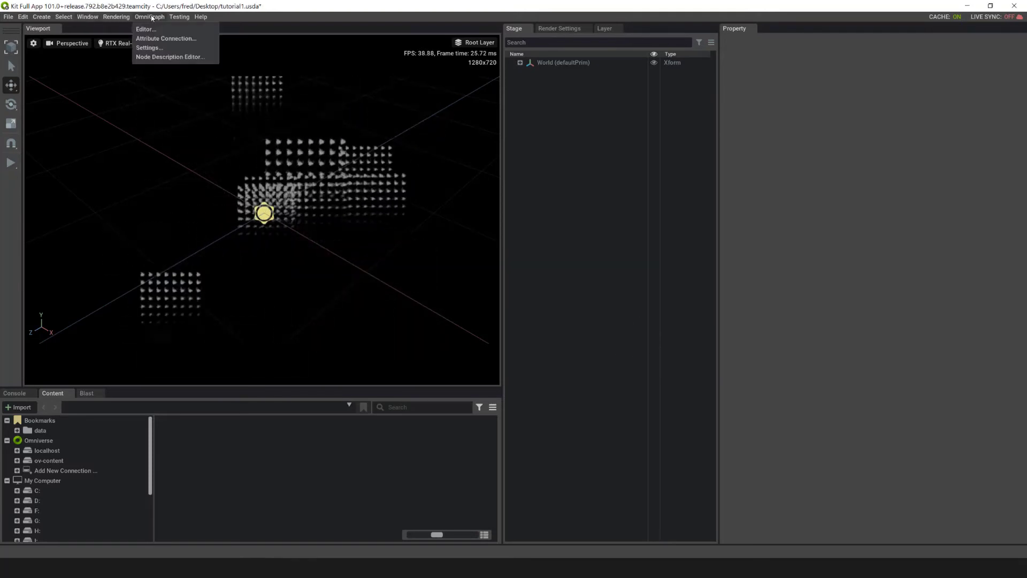
pyautogui.click(146, 30)
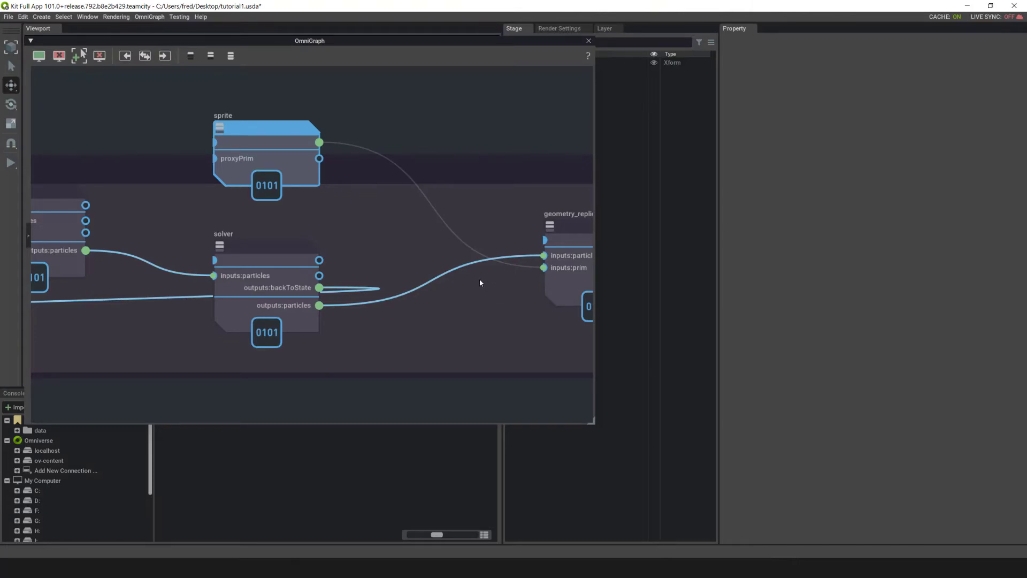
pyautogui.scroll(-5, 479, 283)
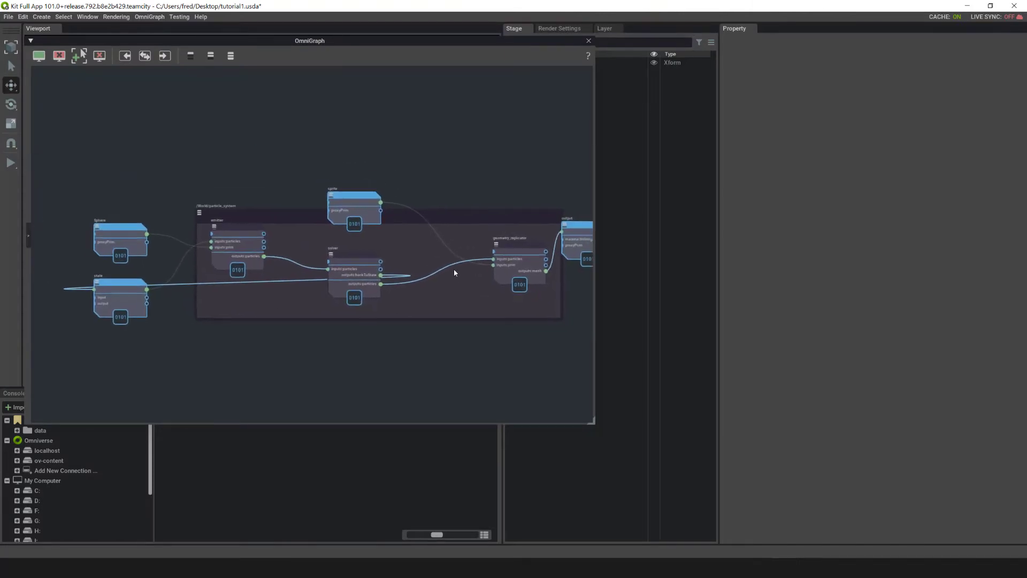
pyautogui.moveTo(455, 273); pyautogui.dragTo(469, 273, button='middle')
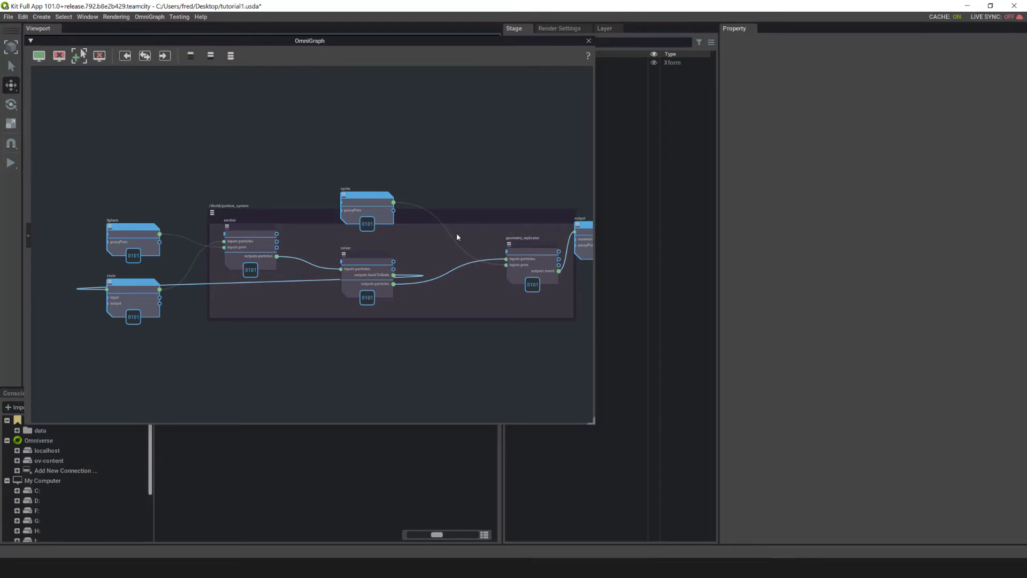
pyautogui.moveTo(459, 231); pyautogui.dragTo(413, 240, button='middle')
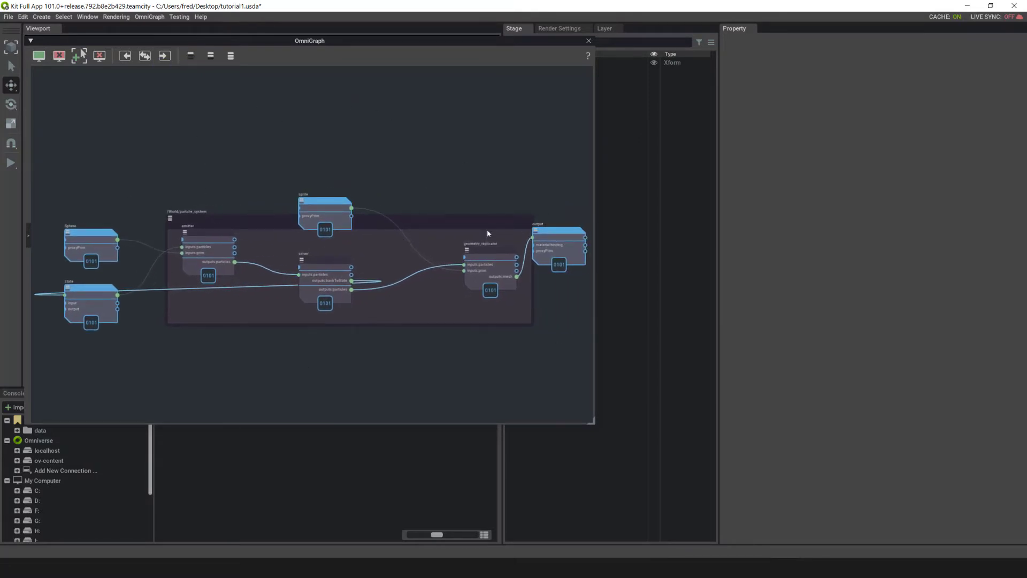
pyautogui.rightClick(412, 294)
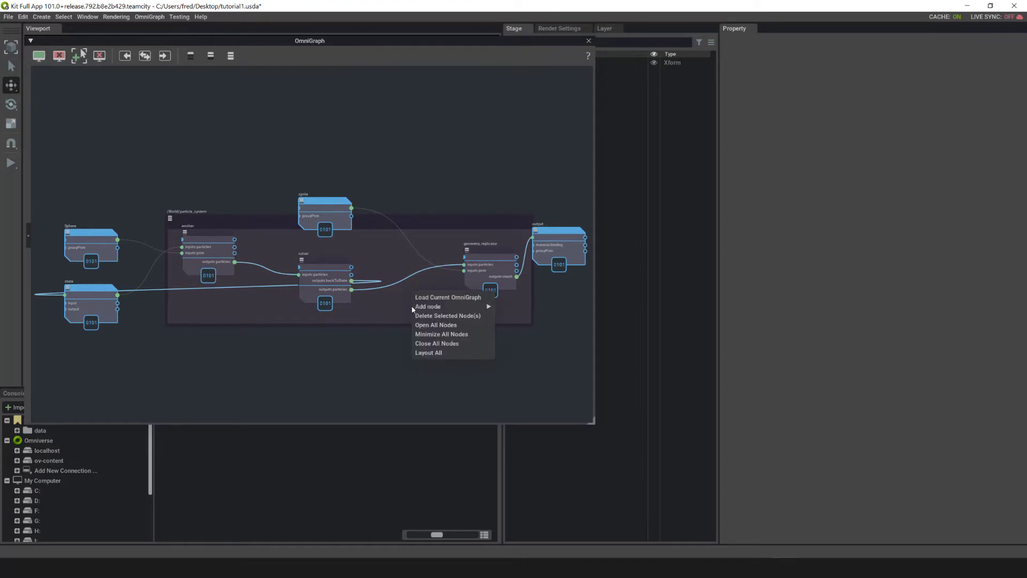
pyautogui.moveTo(536, 325)
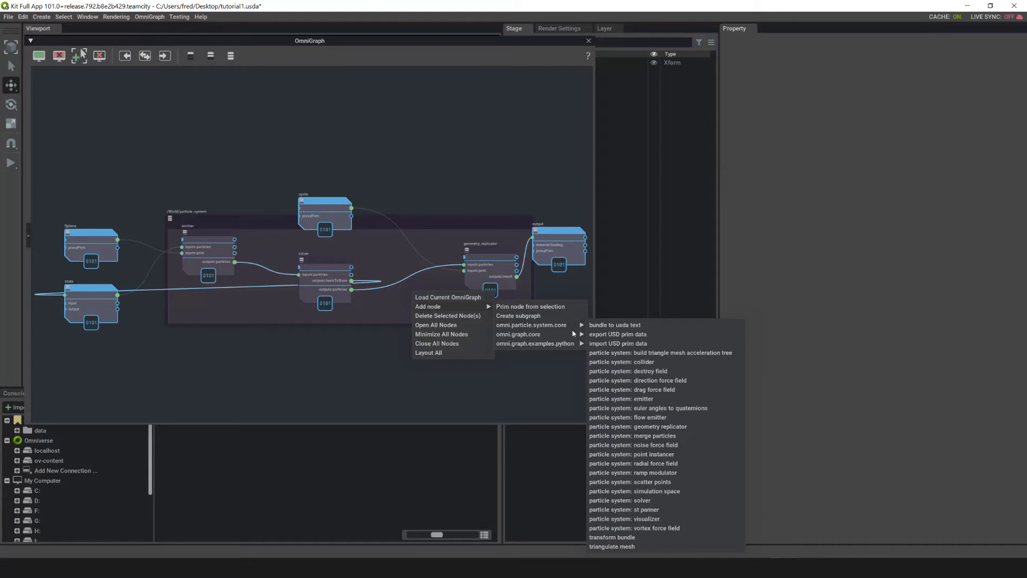
pyautogui.click(636, 510)
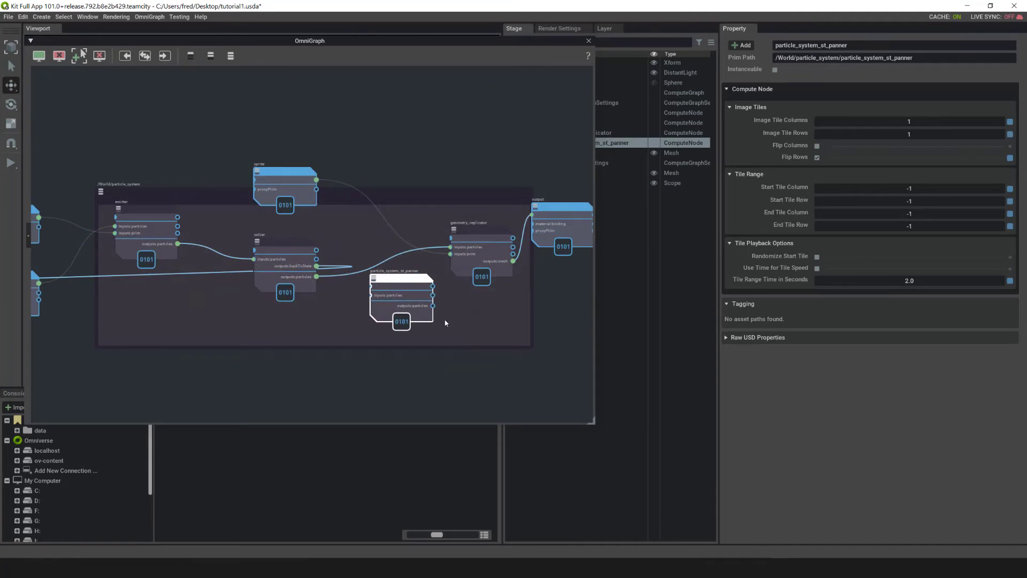
# - Route the solver's particles output through the st panner into geometry_replicator's particles input, align the panner between them, and close the graph editor
pyautogui.scroll(1, 447, 322)
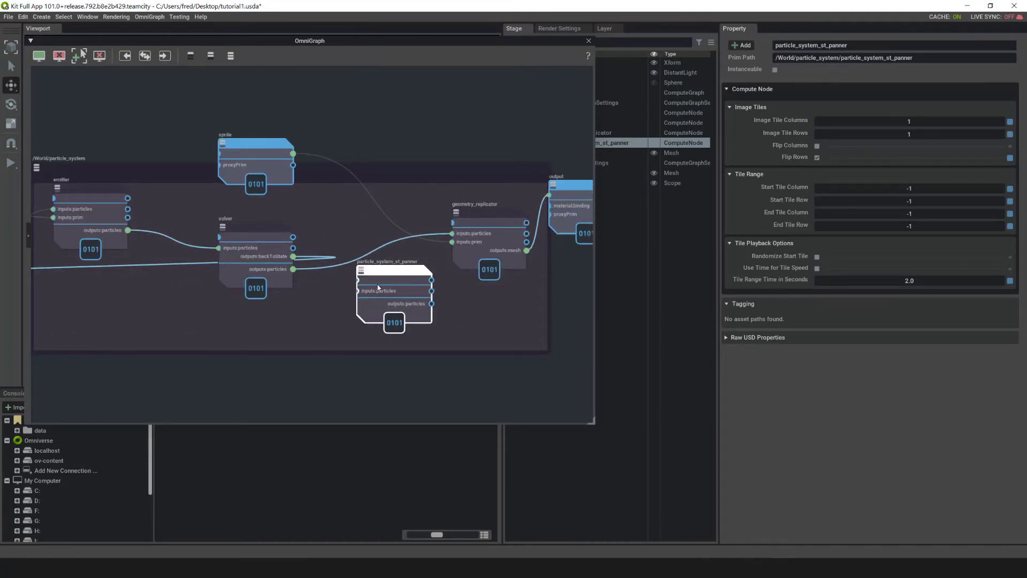
pyautogui.moveTo(379, 287); pyautogui.dragTo(365, 299)
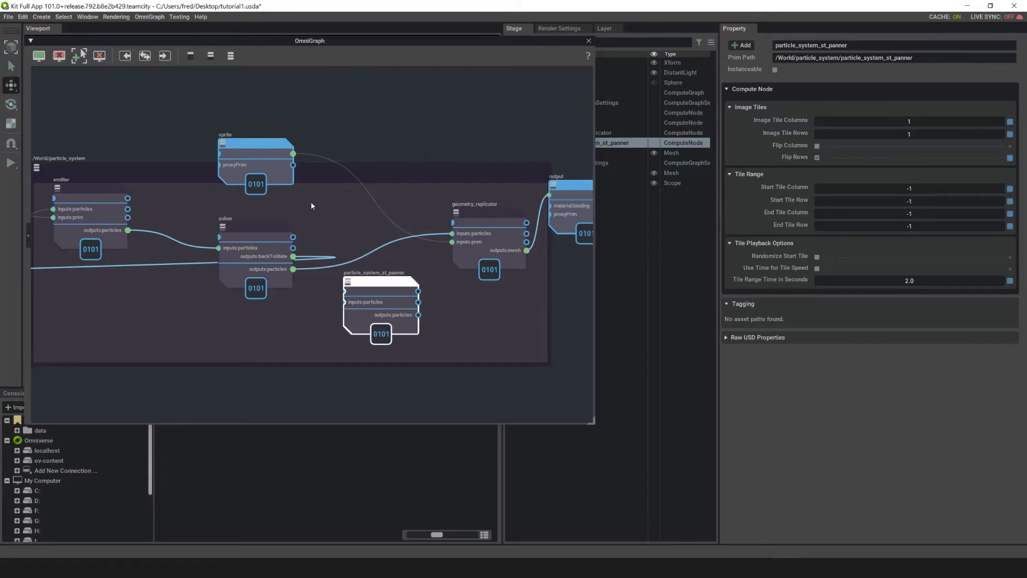
pyautogui.scroll(2, 364, 269)
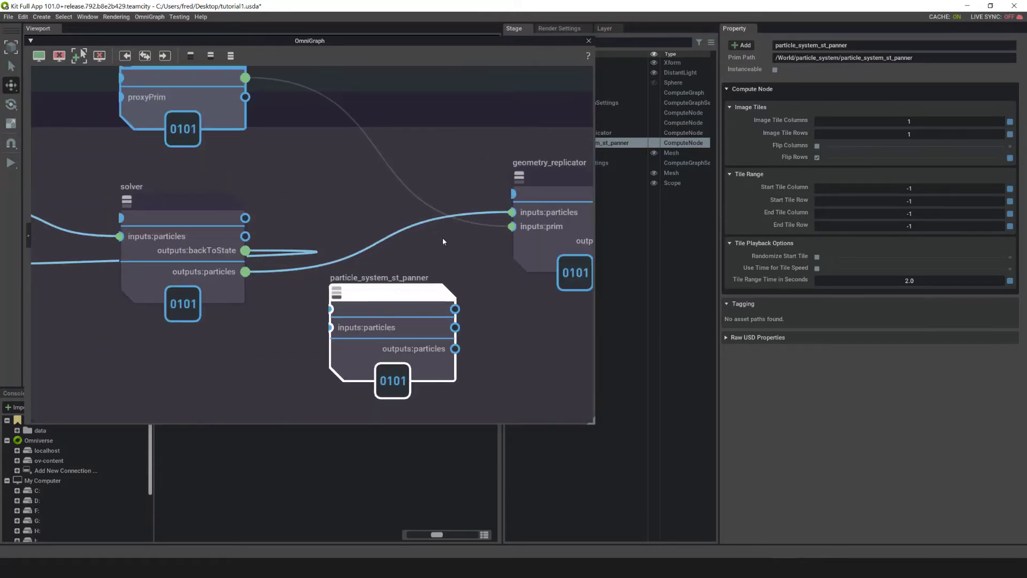
pyautogui.moveTo(442, 236); pyautogui.dragTo(411, 250, button='middle')
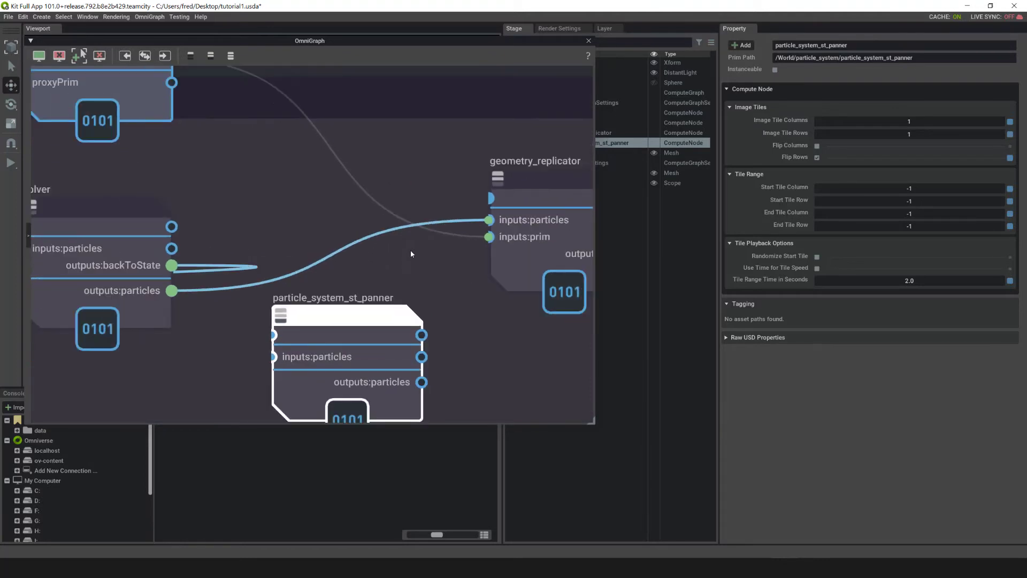
pyautogui.moveTo(360, 308); pyautogui.dragTo(362, 283)
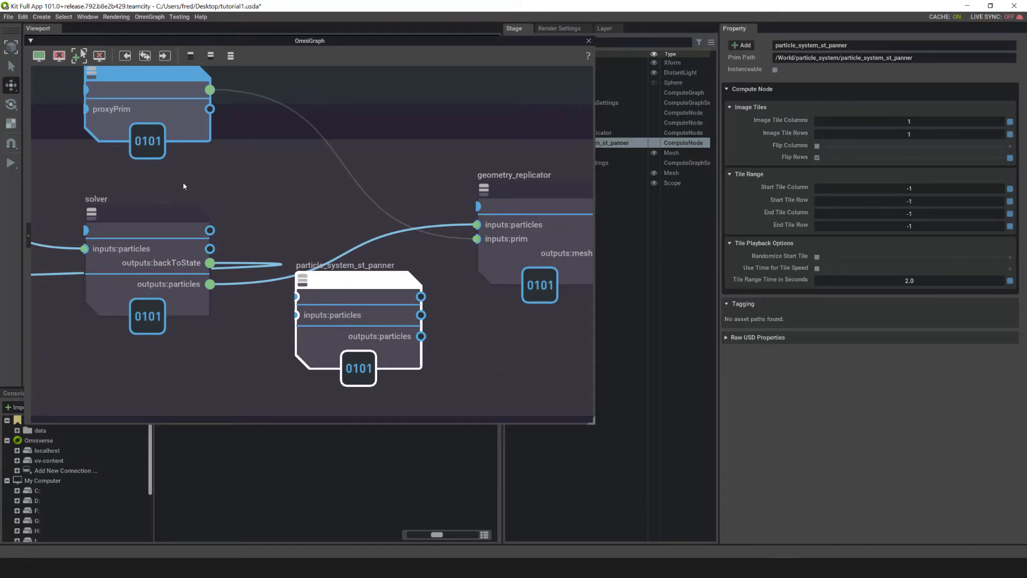
pyautogui.click(208, 286)
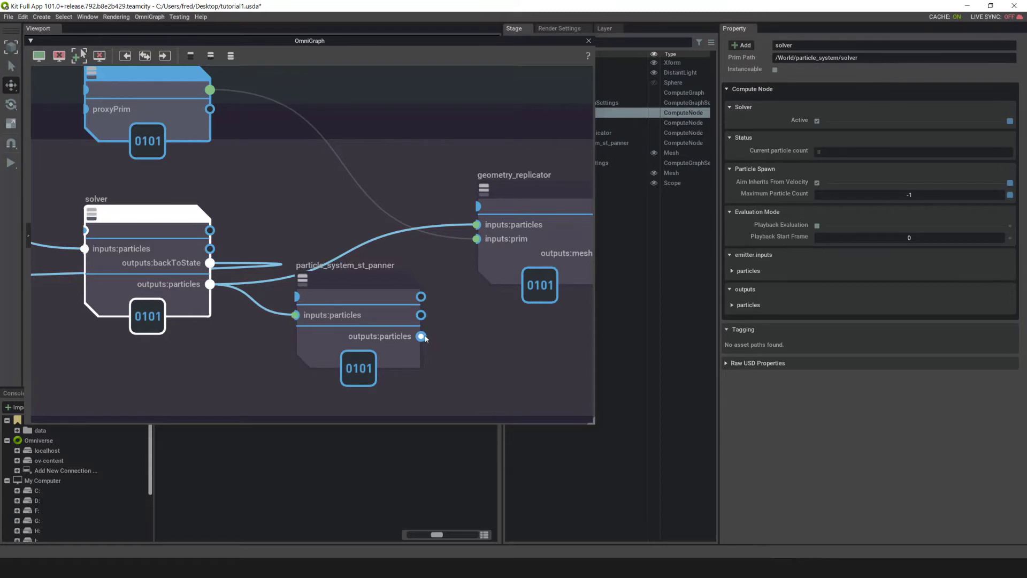
pyautogui.moveTo(422, 337); pyautogui.dragTo(473, 279)
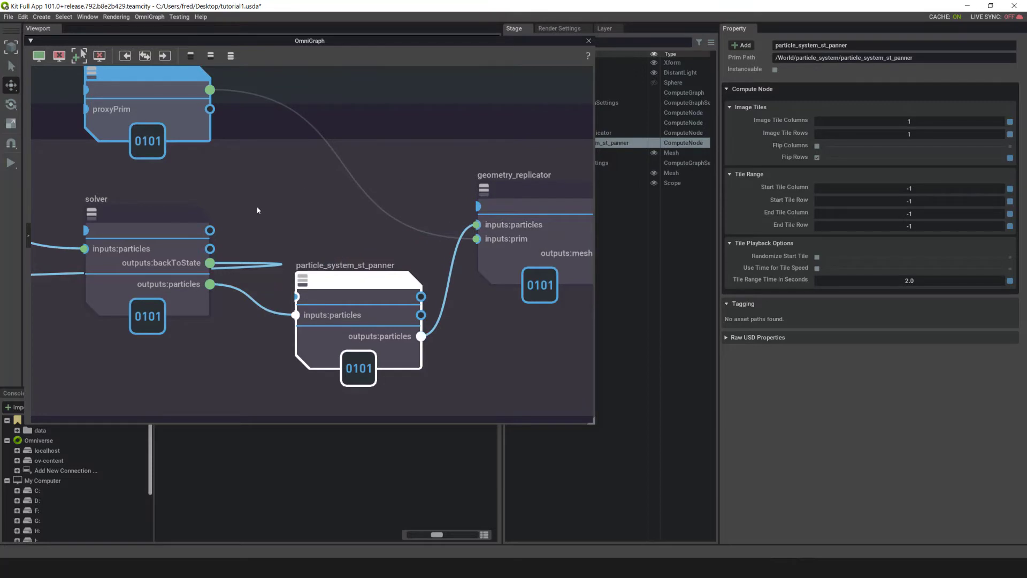
pyautogui.moveTo(367, 280); pyautogui.dragTo(368, 227)
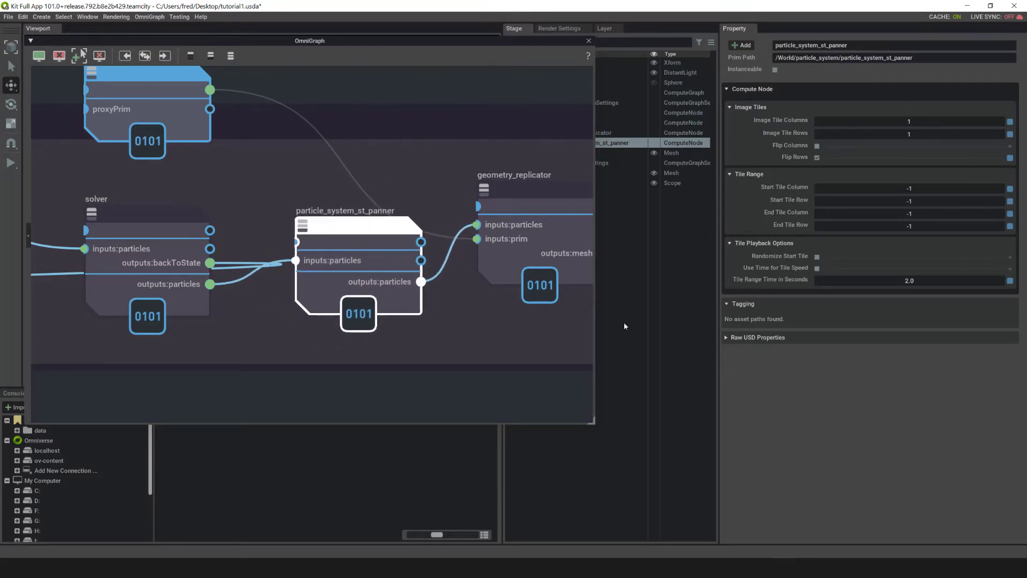
pyautogui.click(589, 42)
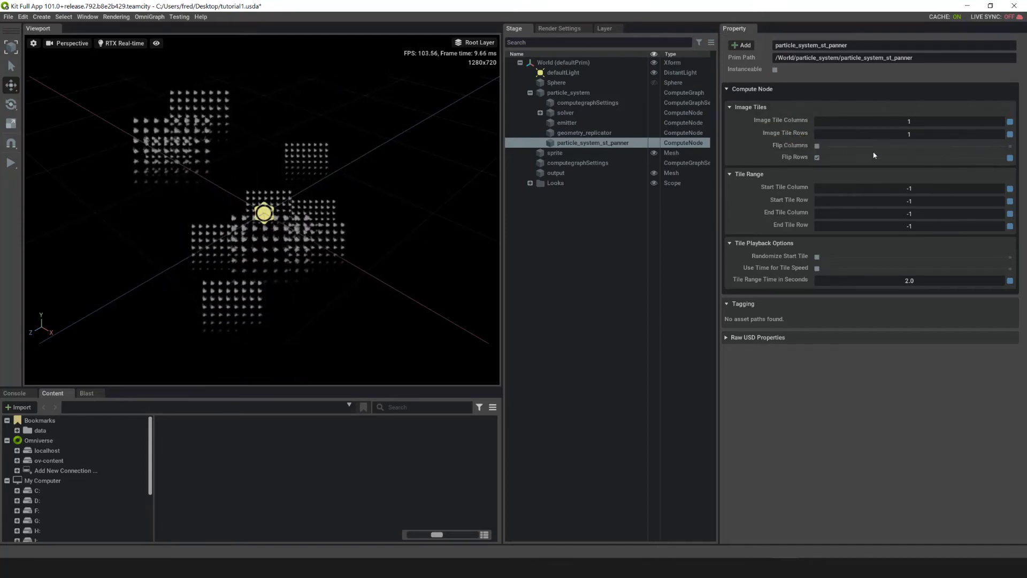
# - Set the st panner's image tiles to 8 columns and 8 rows
pyautogui.doubleClick(921, 120)
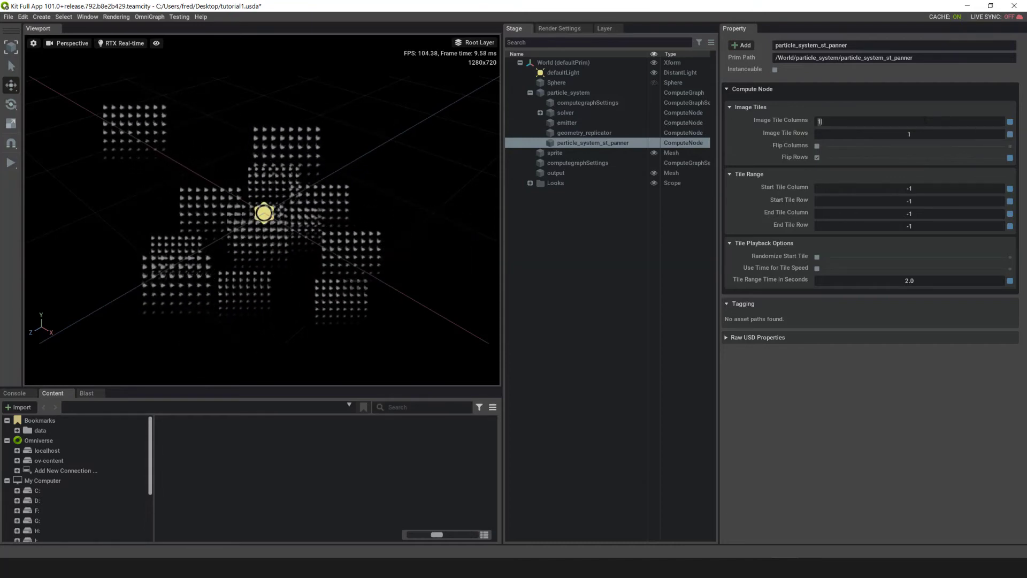
pyautogui.write('8')
pyautogui.doubleClick(868, 134)
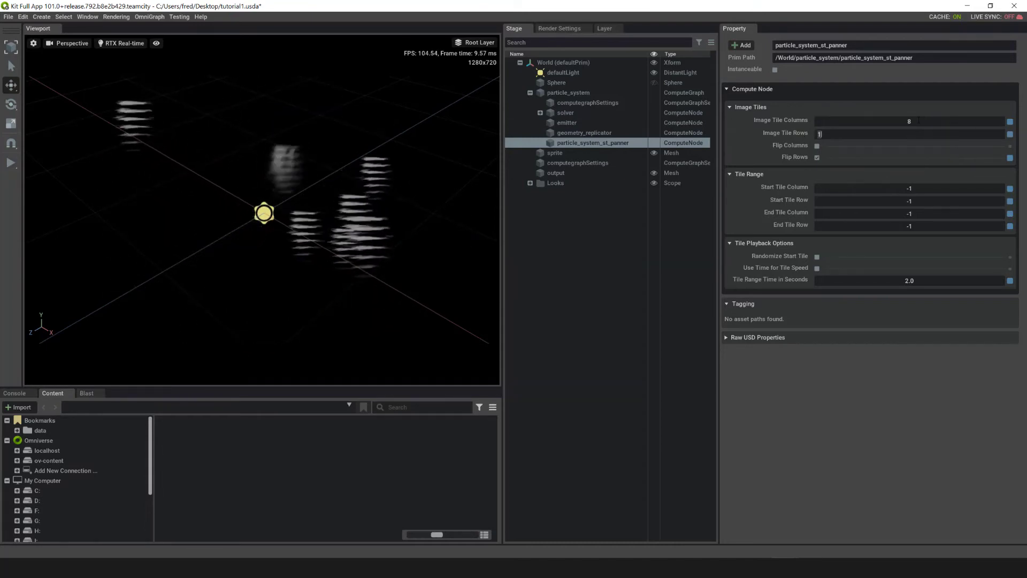
pyautogui.write('8')
pyautogui.press('Return')
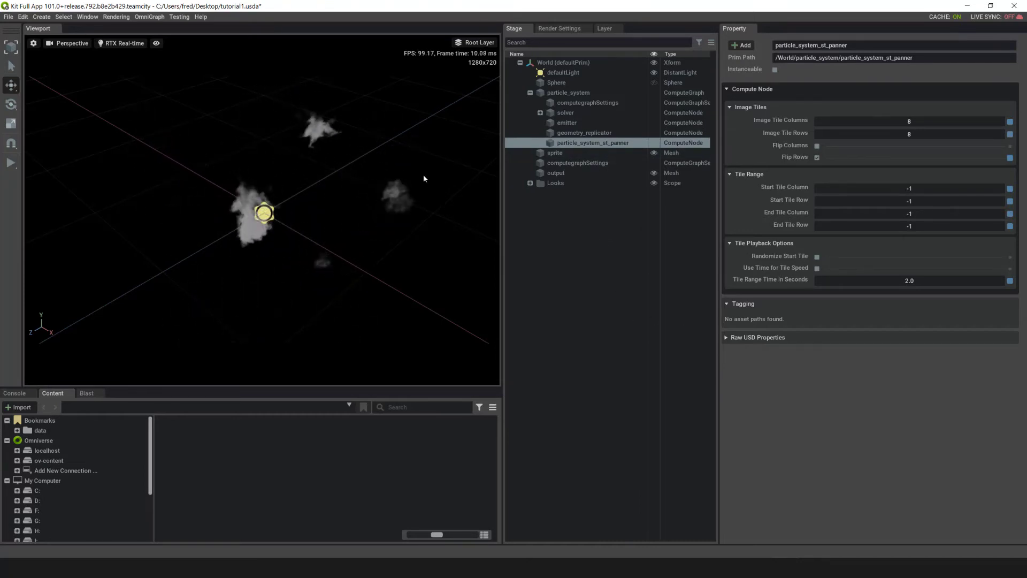
# - Set the emitter's Emit Away From Center to 0 and Emit Along Axis to 1
pyautogui.click(585, 124)
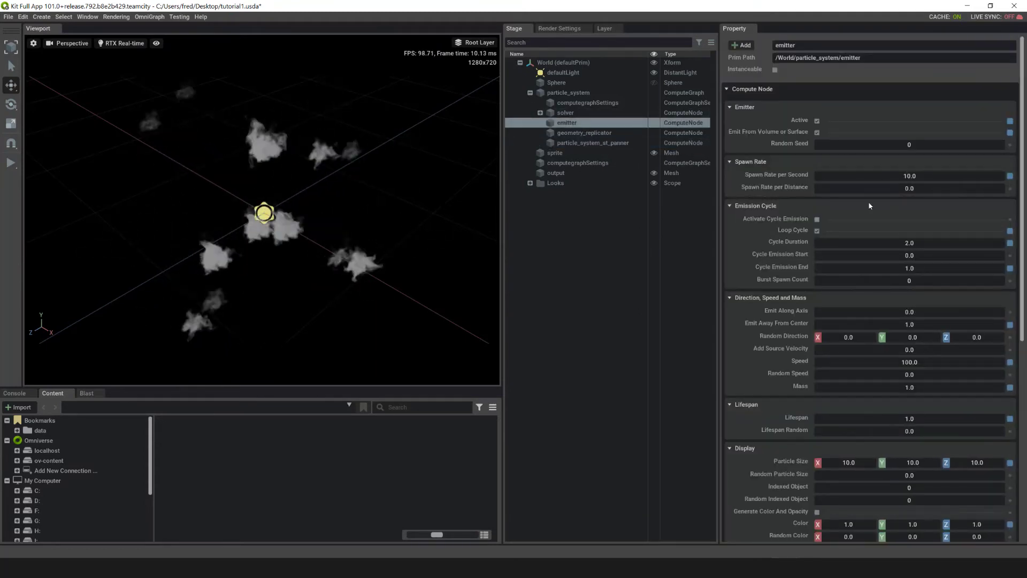
pyautogui.scroll(-1, 877, 212)
pyautogui.scroll(-1, 890, 238)
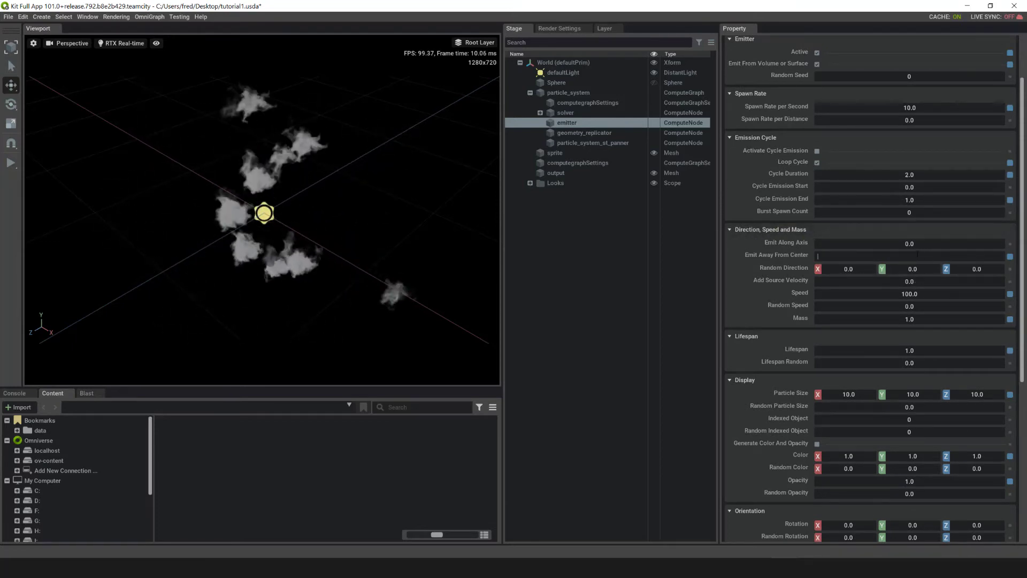
pyautogui.doubleClick(918, 256)
pyautogui.write('0')
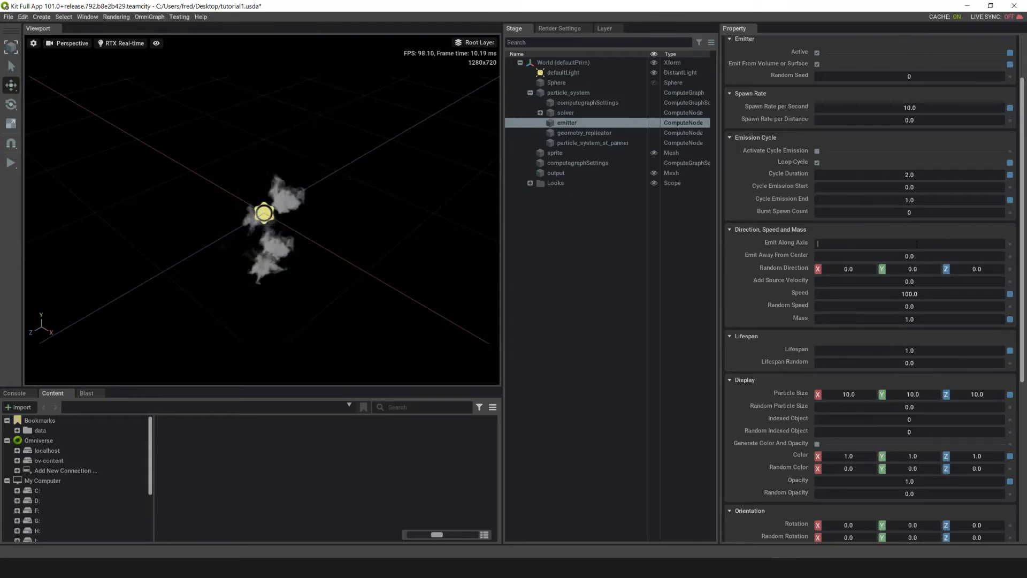
pyautogui.press('Return')
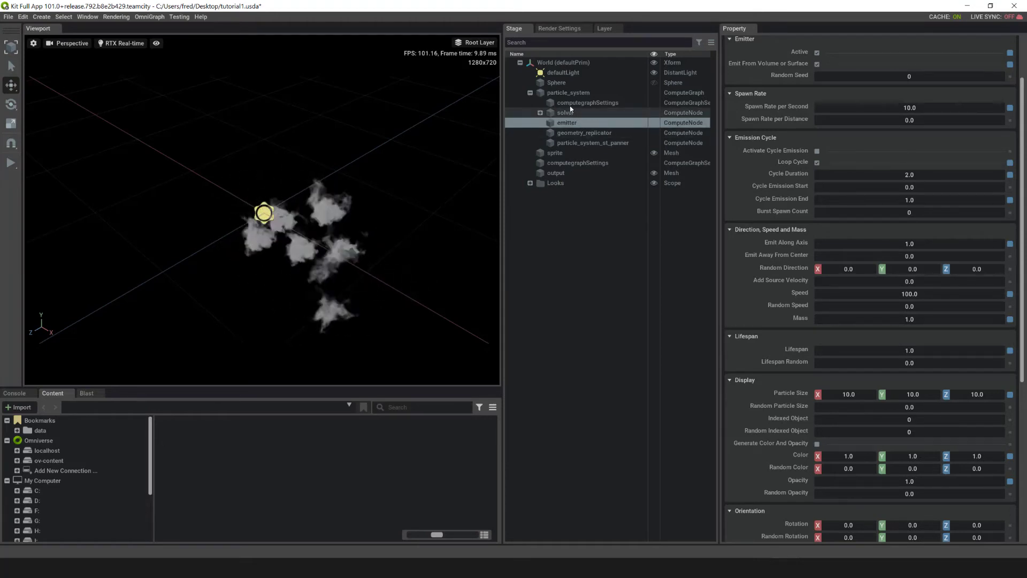
# - Scale the Sphere to 0.1 on X, Y and Z and set its Z rotation to 90
pyautogui.click(559, 82)
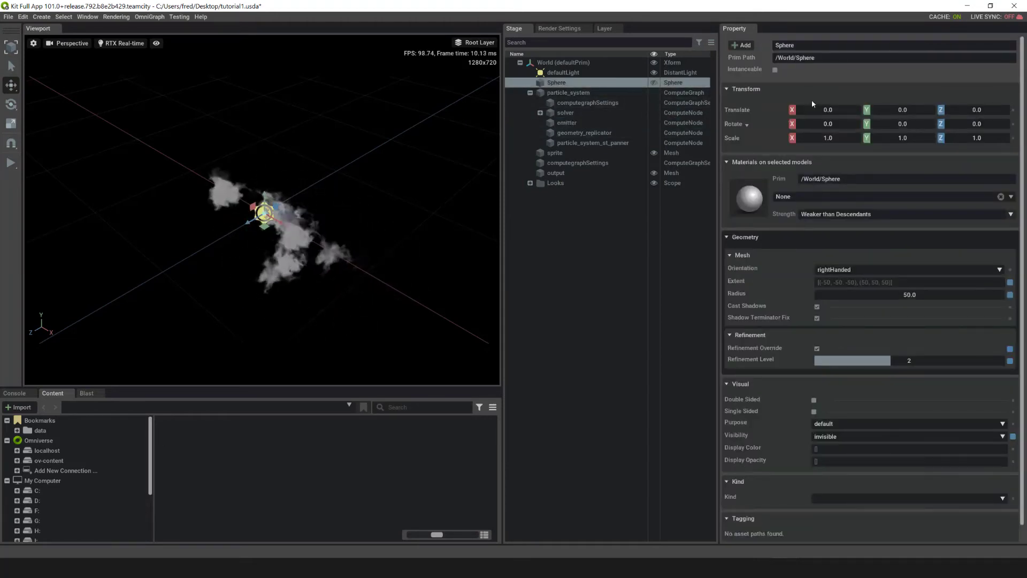
pyautogui.doubleClick(834, 139)
pyautogui.write('.1')
pyautogui.press('Tab')
pyautogui.write('.1')
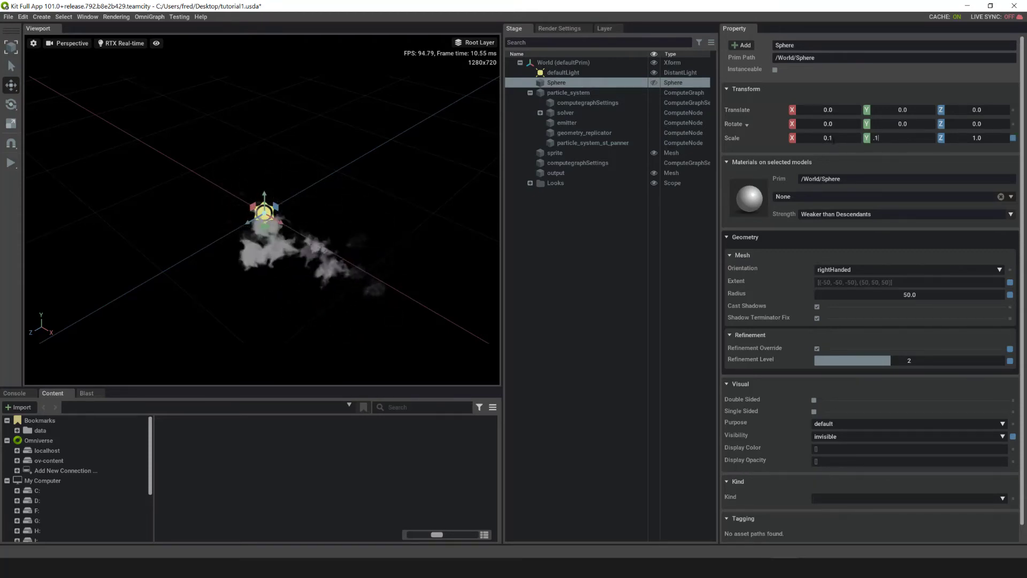
pyautogui.press('Tab')
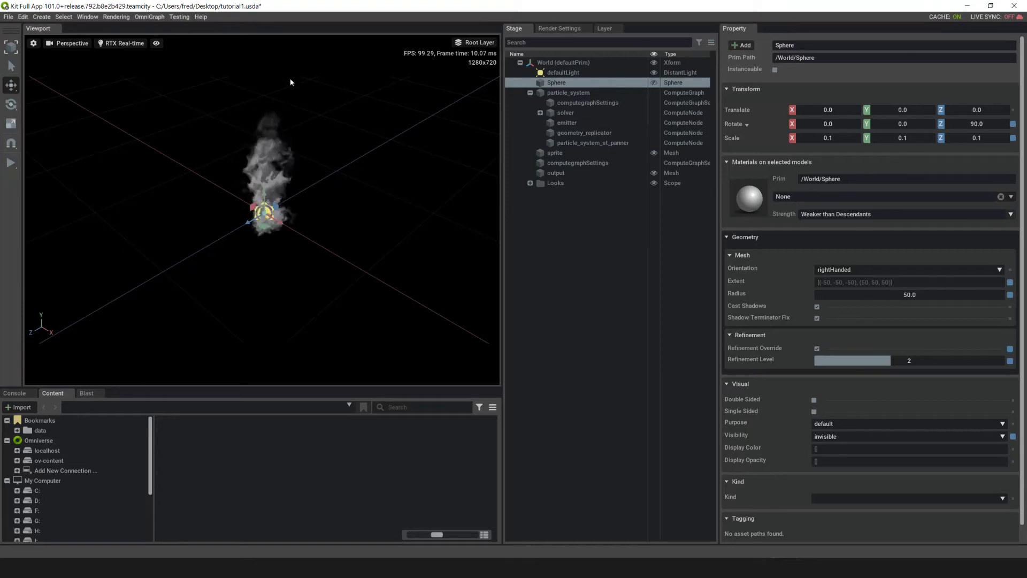
# - Set the emitter's Lifespan to 3
pyautogui.click(576, 123)
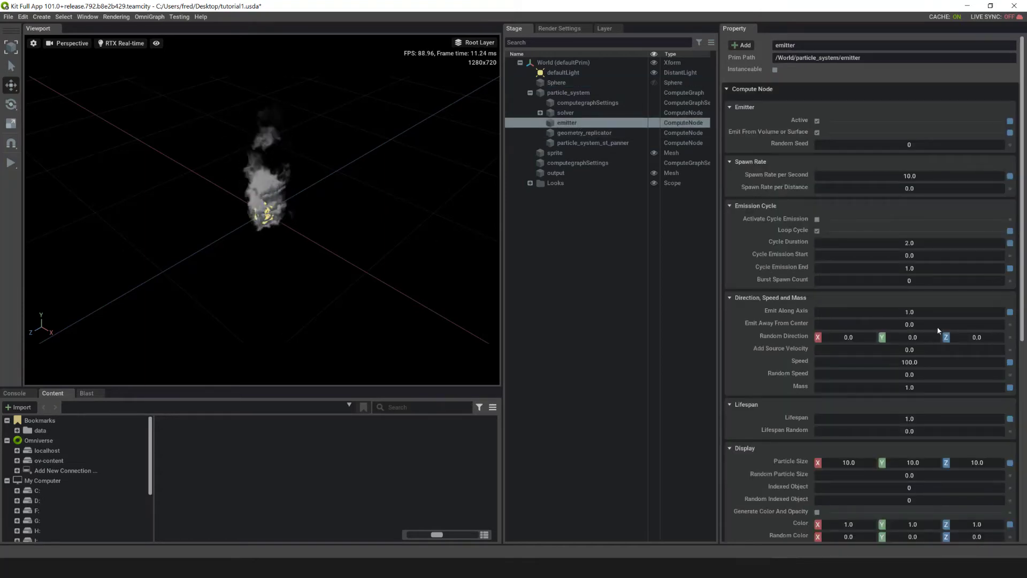
pyautogui.scroll(-3, 939, 331)
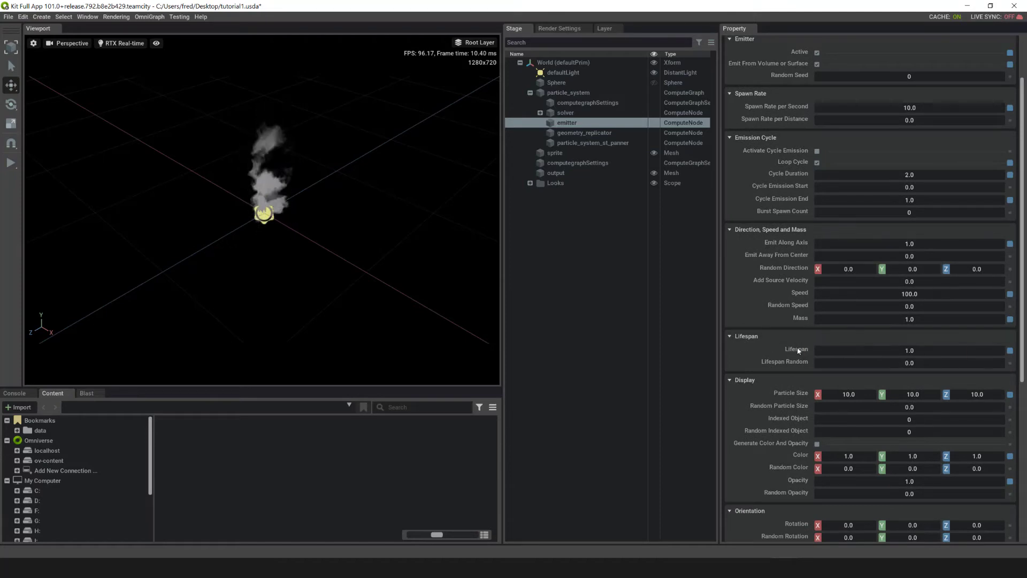
pyautogui.write('3')
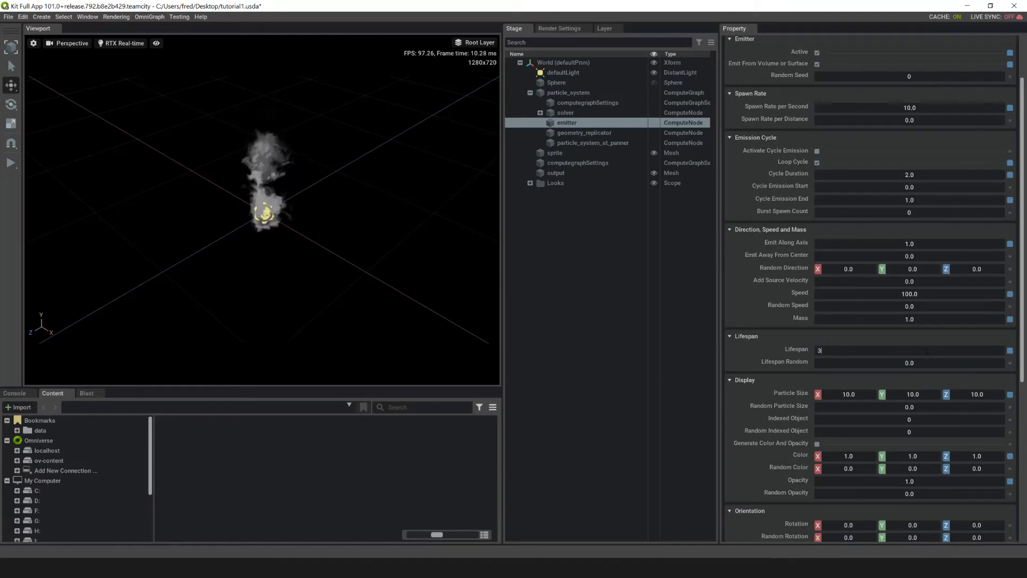
pyautogui.press('Return')
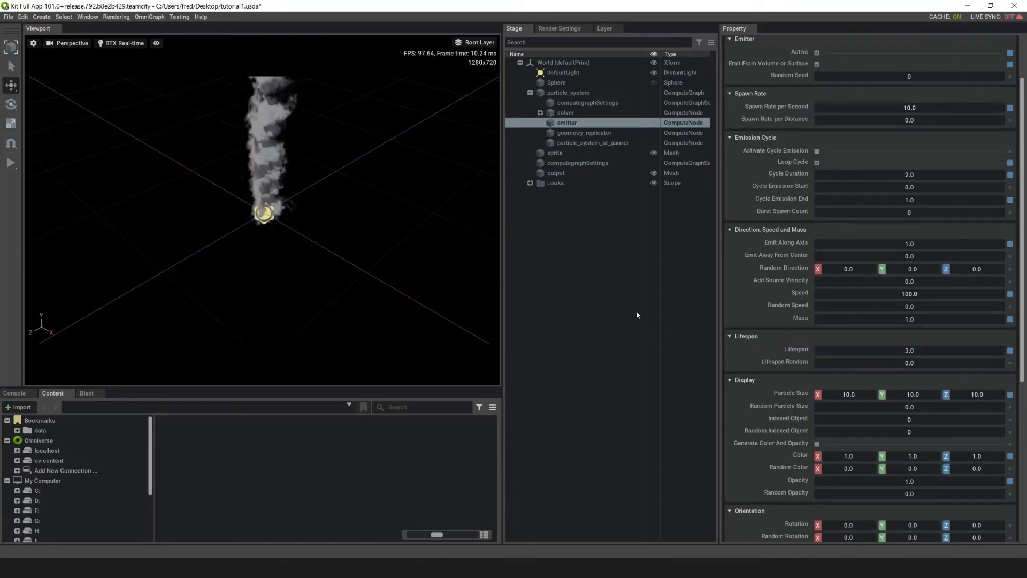
# - Enable Generate Color And Opacity on the emitter and set its Opacity to 0.5
pyautogui.scroll(2, 353, 154)
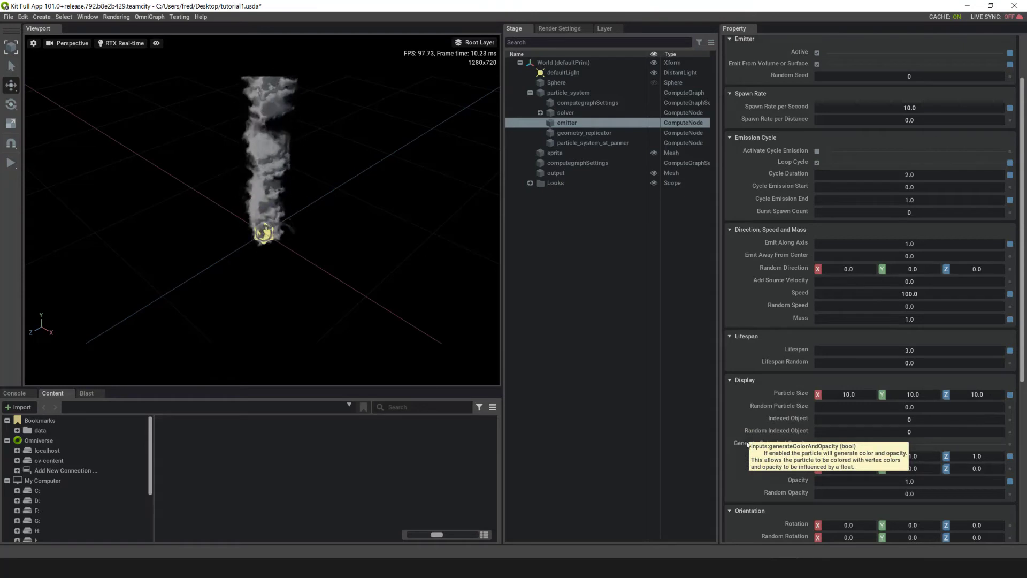
pyautogui.click(817, 443)
pyautogui.click(817, 443)
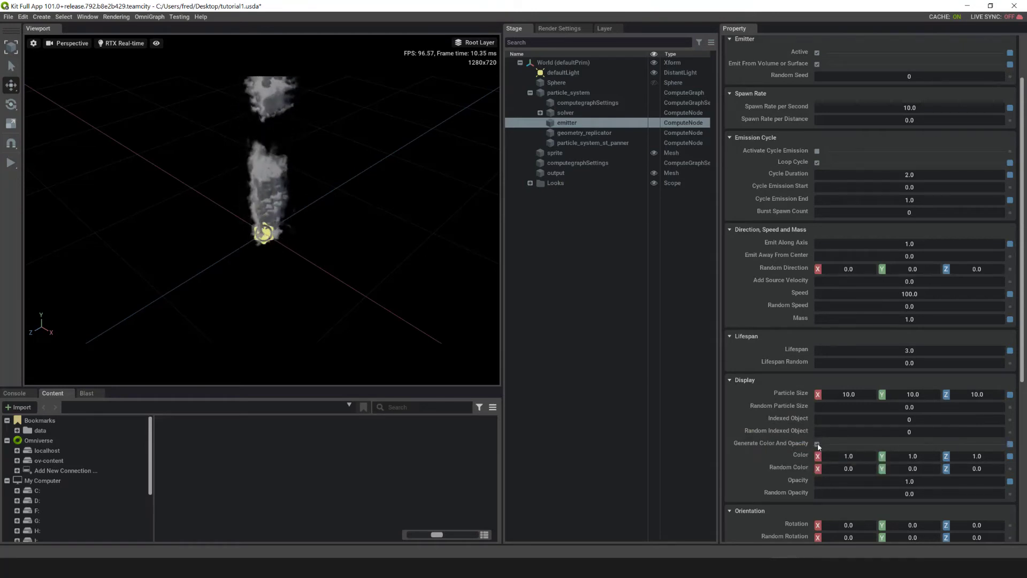
pyautogui.doubleClick(921, 482)
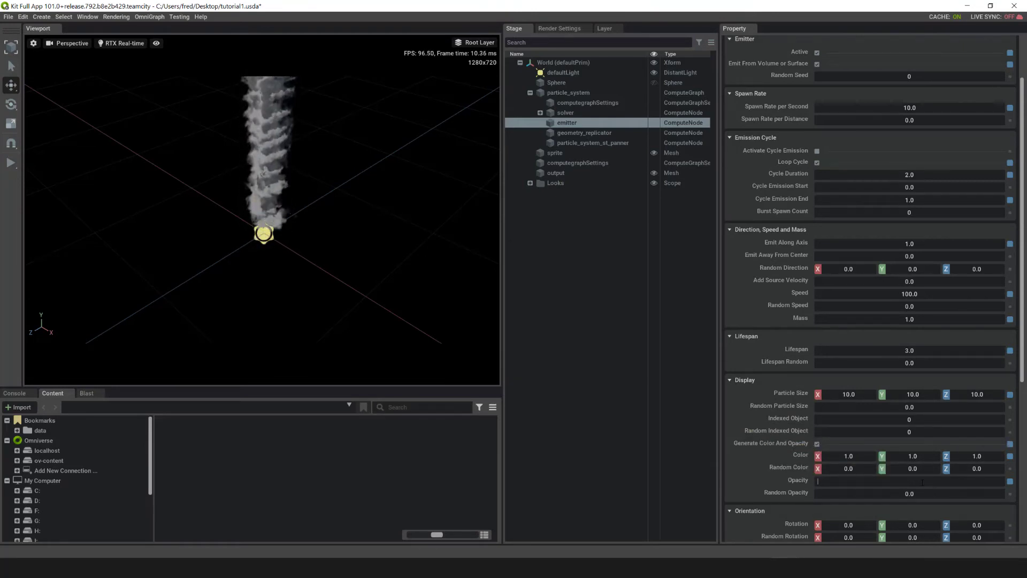
pyautogui.write('.5')
pyautogui.press('Return')
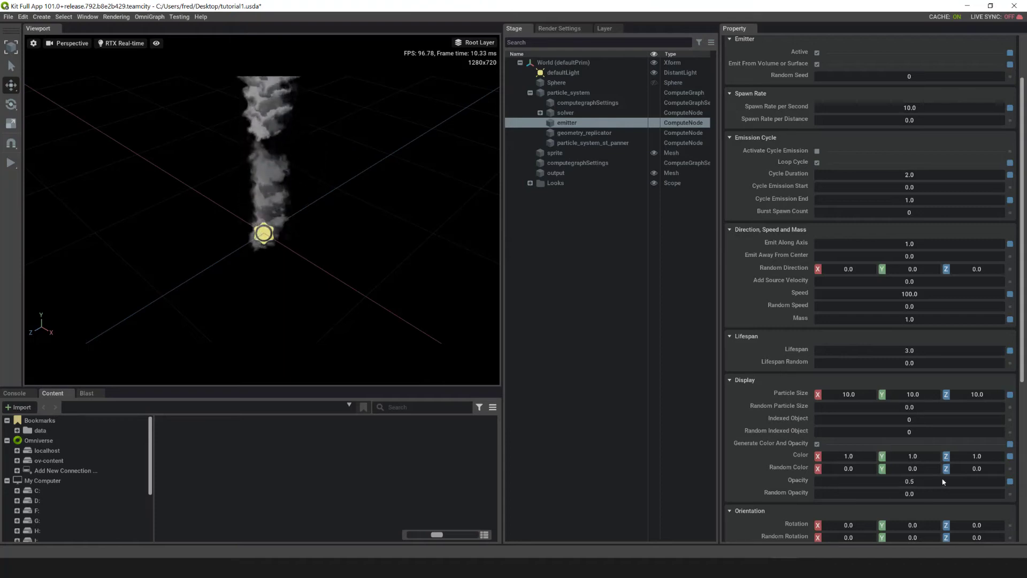
# - Set the emitter's Random Rotation on Y to 360
pyautogui.keyDown('alt'); pyautogui.moveTo(289, 214); pyautogui.dragTo(288, 247); pyautogui.keyUp('alt')
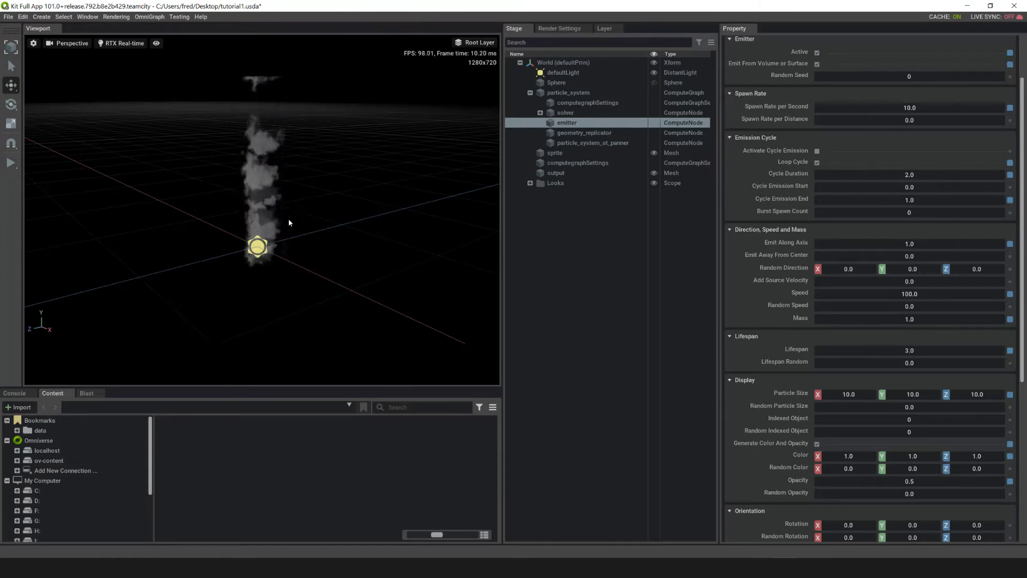
pyautogui.scroll(-3, 837, 450)
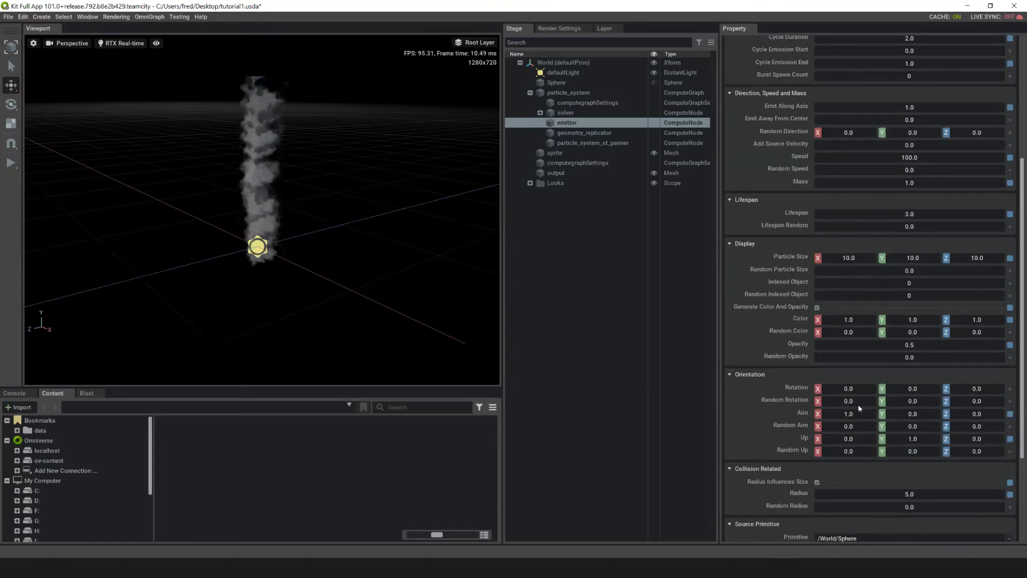
pyautogui.doubleClick(918, 402)
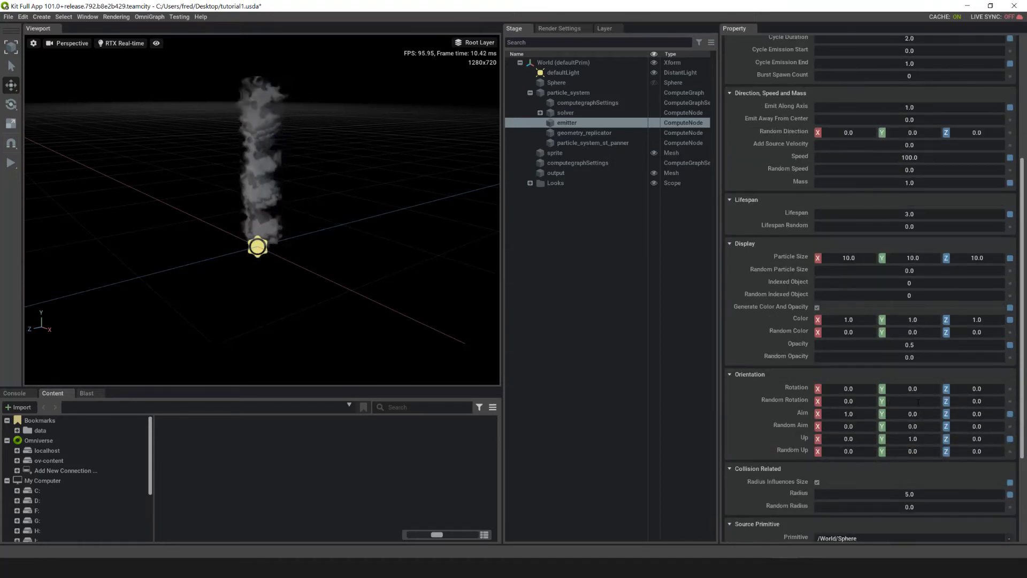
pyautogui.write('360')
pyautogui.press('Return')
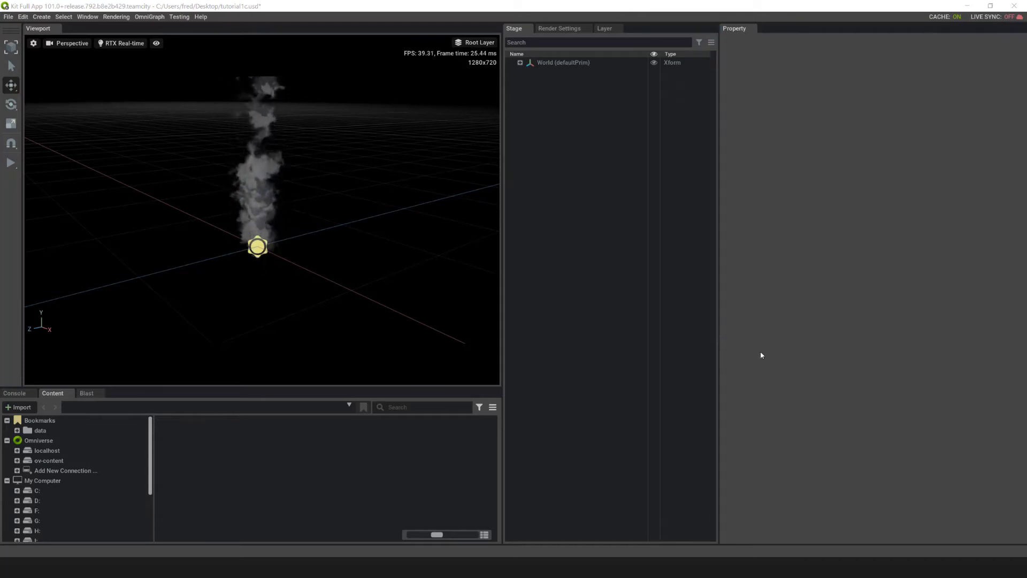
# - Create a second sphere from the basic shapes and set its Radius to 500
pyautogui.click(520, 63)
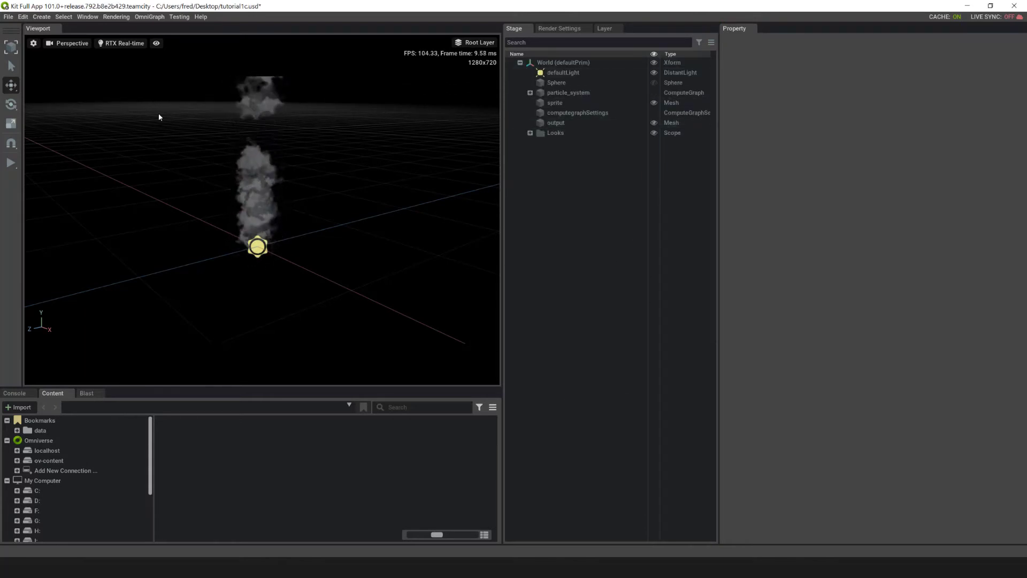
pyautogui.click(44, 17)
pyautogui.moveTo(53, 41)
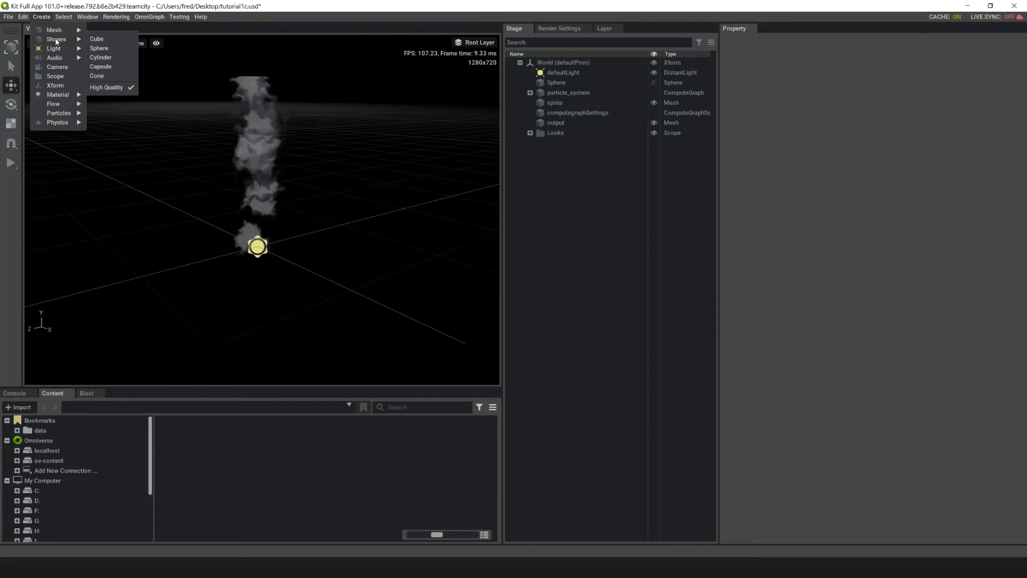
pyautogui.click(99, 49)
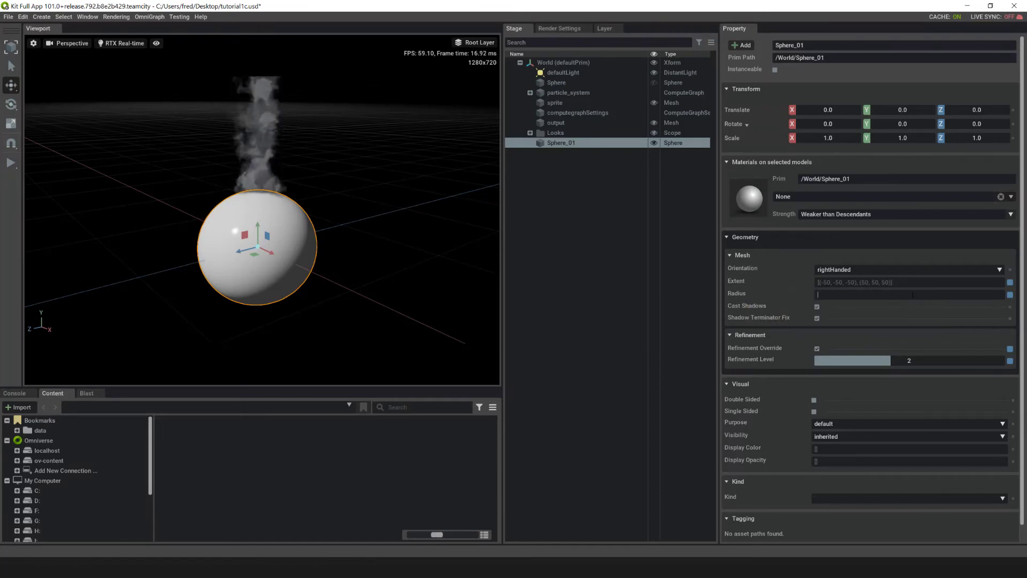
pyautogui.write('500')
pyautogui.press('Return')
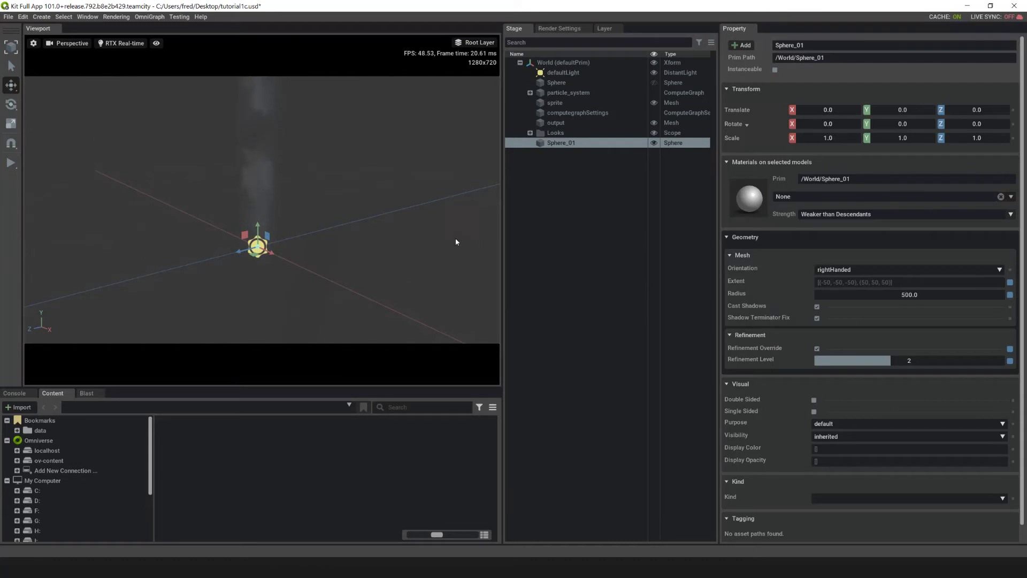
pyautogui.press('f')
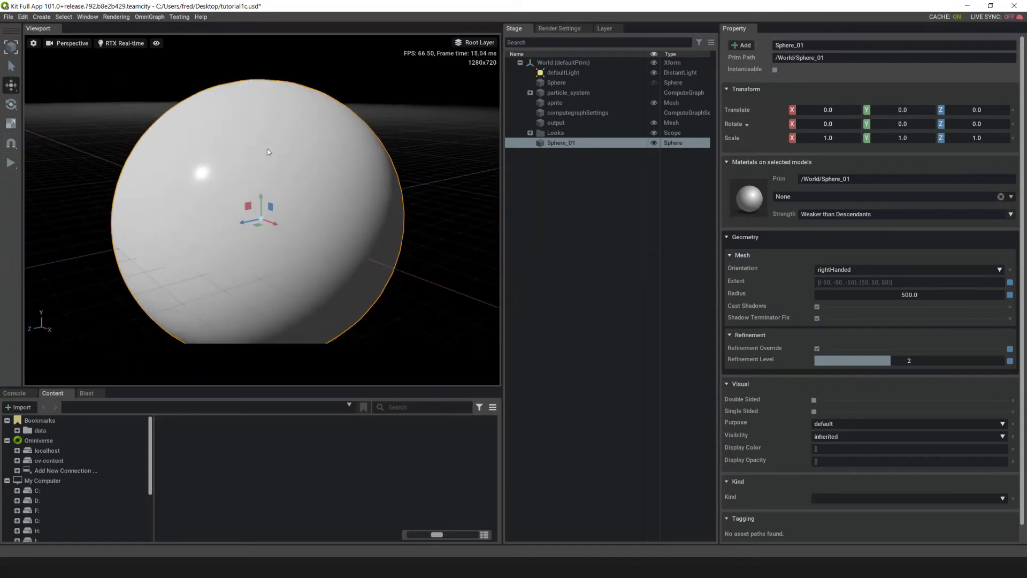
pyautogui.scroll(10, 293, 245)
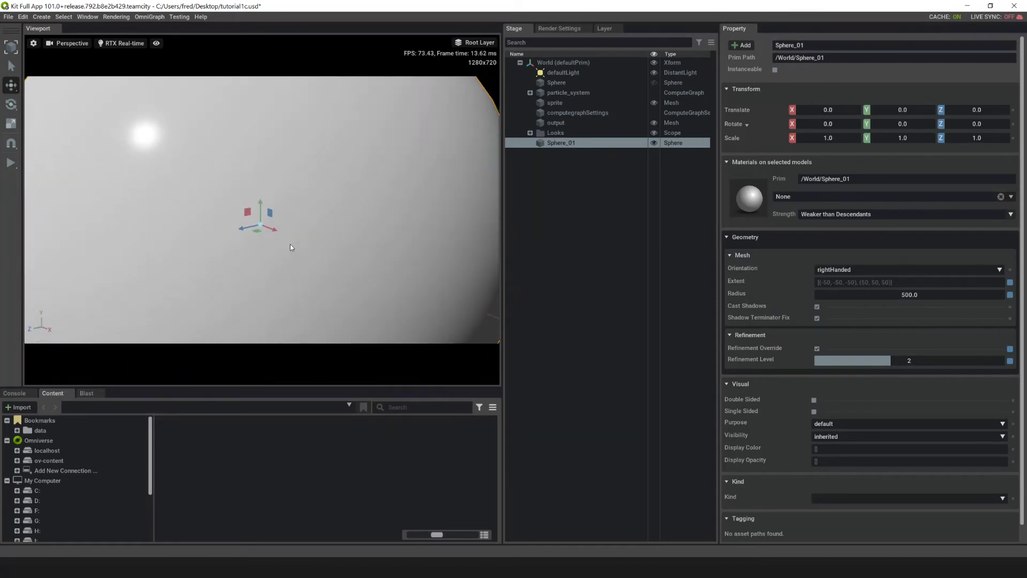
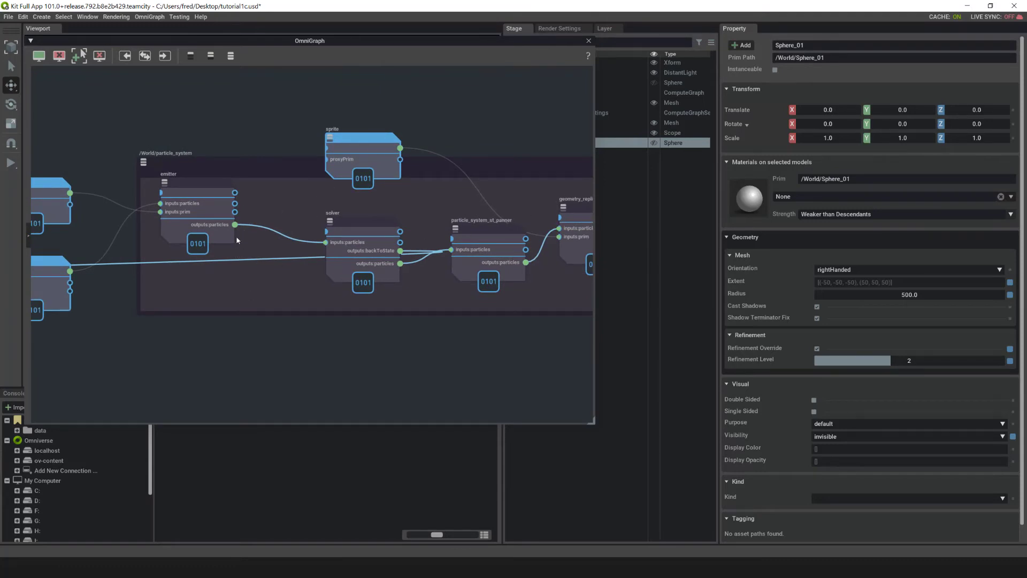
# - Add a particle system direction force field node to the particle_system graph and place it between the emitter and the solver
pyautogui.press('Tab')
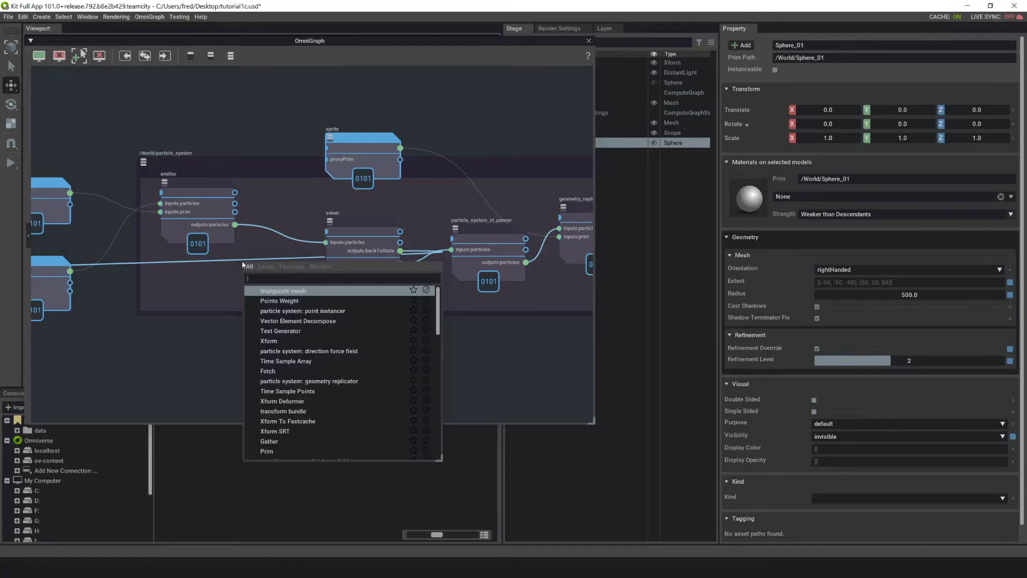
pyautogui.write('dir')
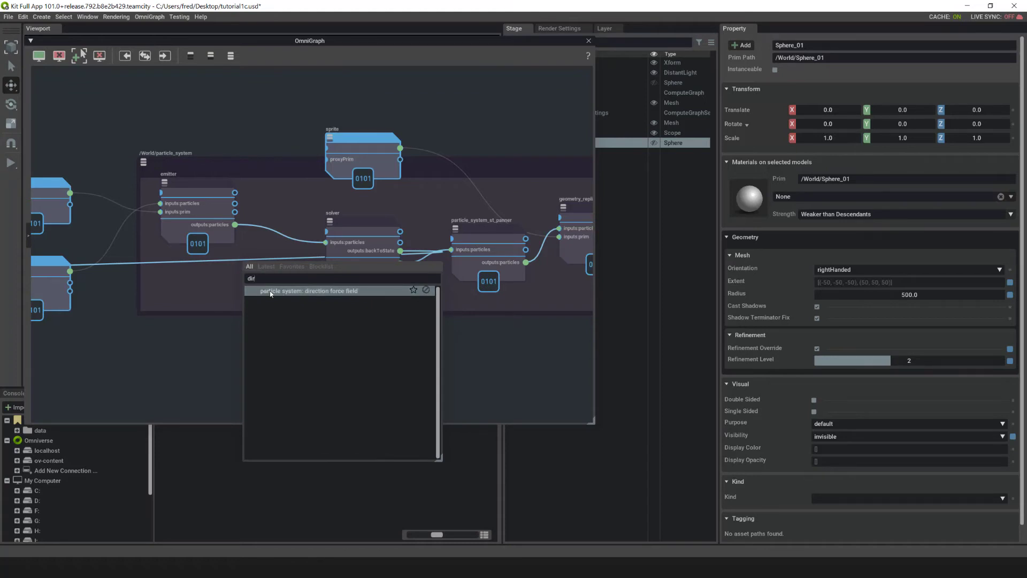
pyautogui.click(331, 291)
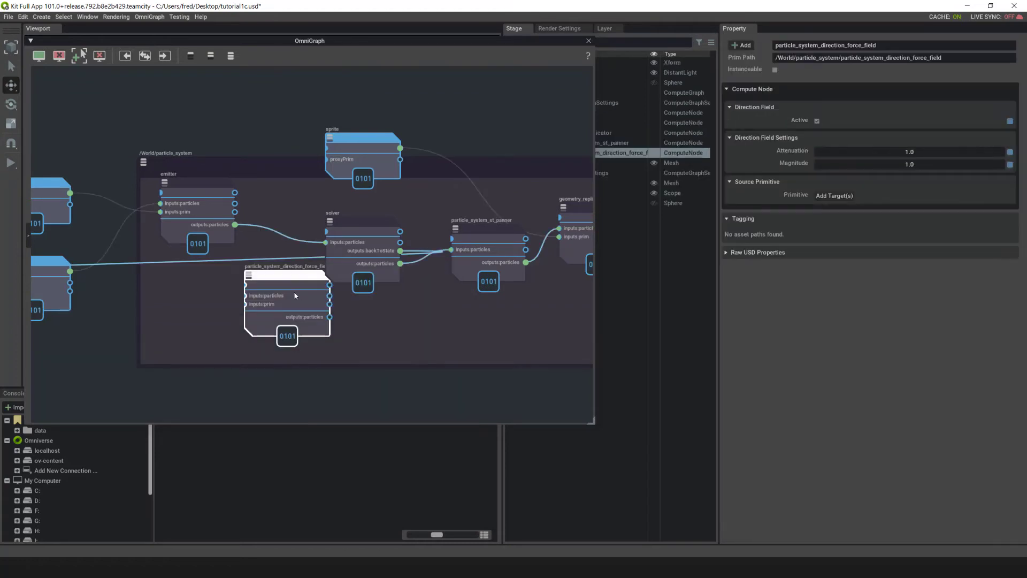
pyautogui.moveTo(278, 291); pyautogui.dragTo(265, 287)
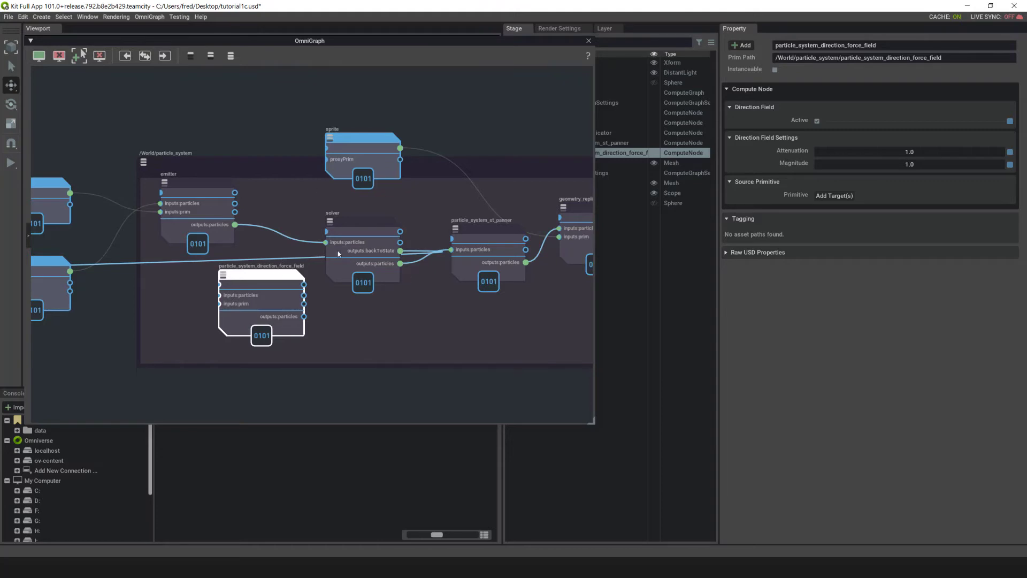
pyautogui.moveTo(188, 182); pyautogui.dragTo(137, 184)
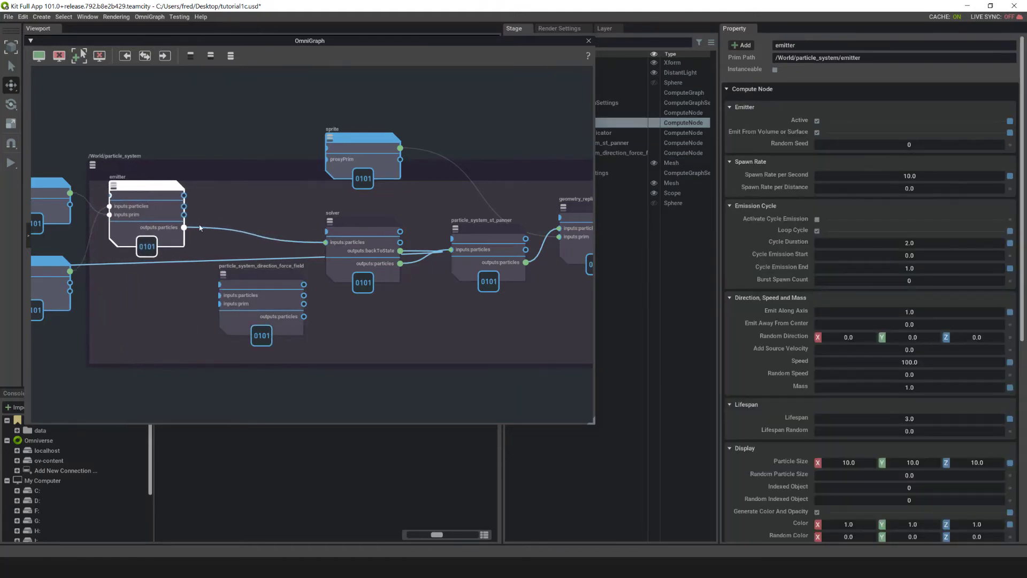
pyautogui.moveTo(255, 281); pyautogui.dragTo(252, 213)
# - Route the emitter's particles output through the direction force field into the solver's particles input
pyautogui.scroll(4, 252, 214)
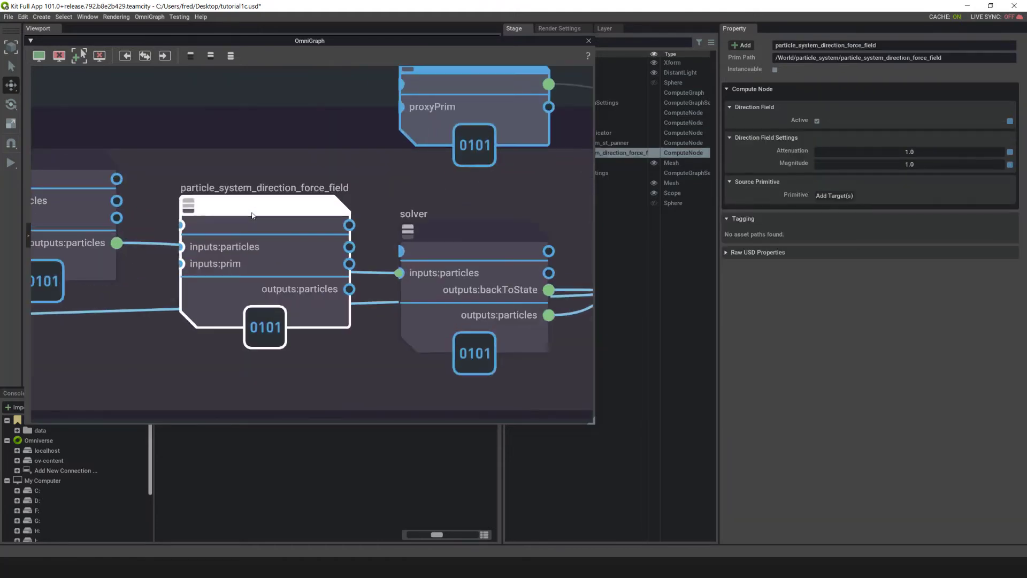
pyautogui.scroll(-2, 235, 184)
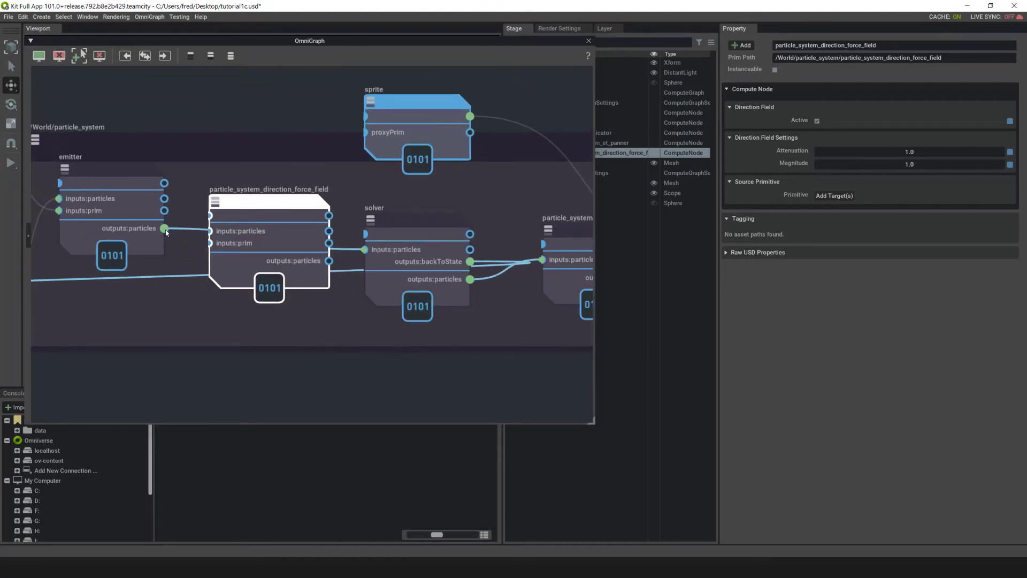
pyautogui.moveTo(165, 229); pyautogui.dragTo(209, 233)
pyautogui.moveTo(279, 202); pyautogui.dragTo(277, 183)
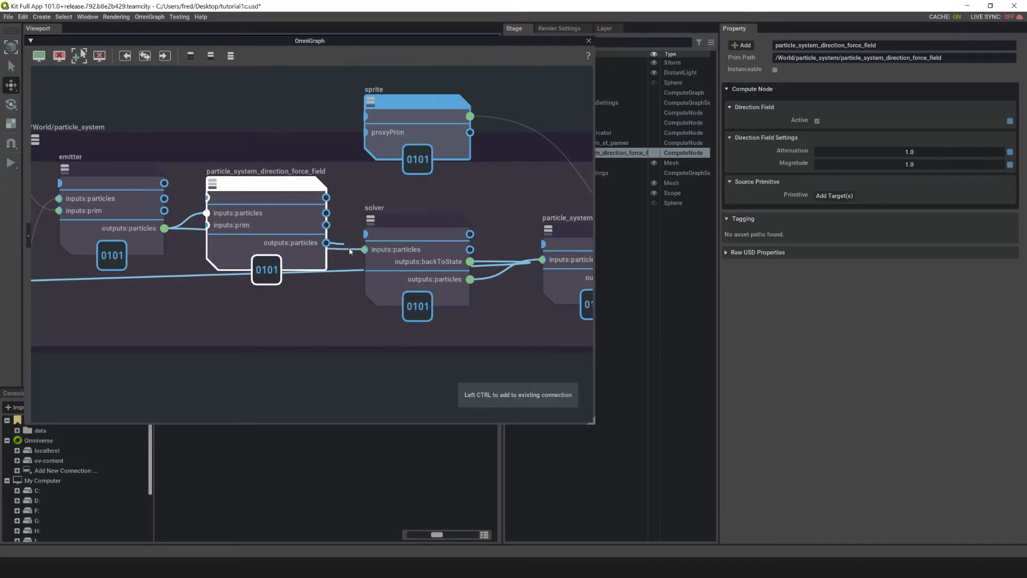
pyautogui.moveTo(367, 257); pyautogui.dragTo(368, 257)
pyautogui.moveTo(291, 203); pyautogui.dragTo(261, 196)
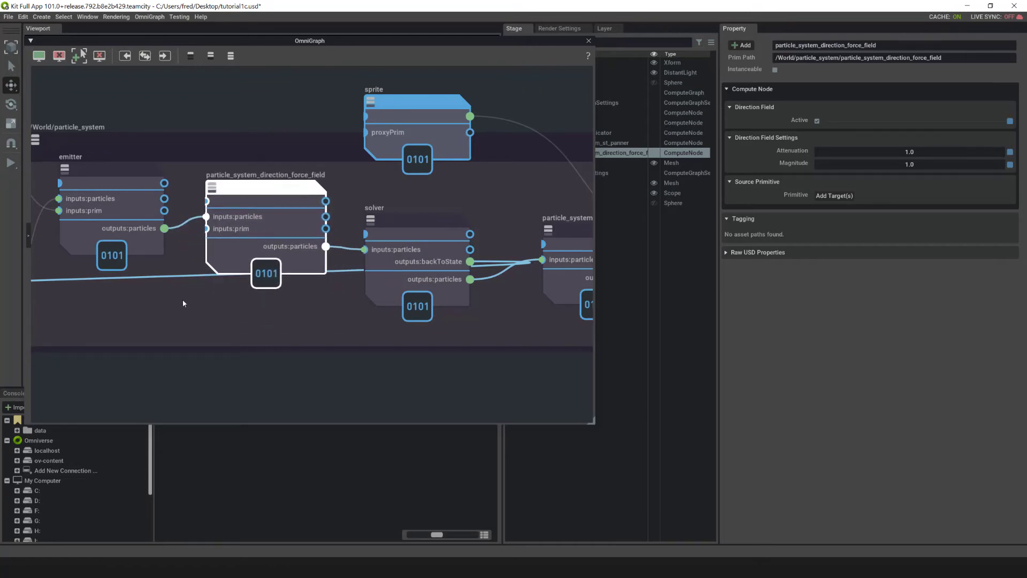
# - Add Sphere_01 to the particle_system graph and connect it to the direction force field's prim input, keeping the graph window clear of the viewport
pyautogui.moveTo(415, 45); pyautogui.dragTo(606, 231)
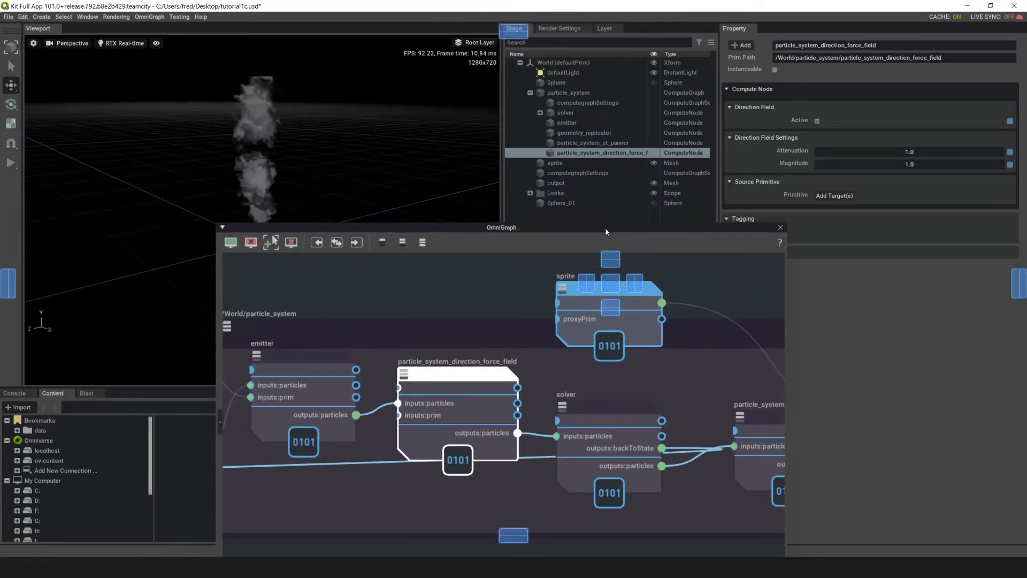
pyautogui.click(563, 204)
pyautogui.moveTo(564, 205); pyautogui.dragTo(412, 501)
pyautogui.moveTo(412, 501); pyautogui.dragTo(502, 424, button='middle')
pyautogui.moveTo(501, 424); pyautogui.dragTo(409, 416)
pyautogui.moveTo(469, 425); pyautogui.dragTo(459, 318)
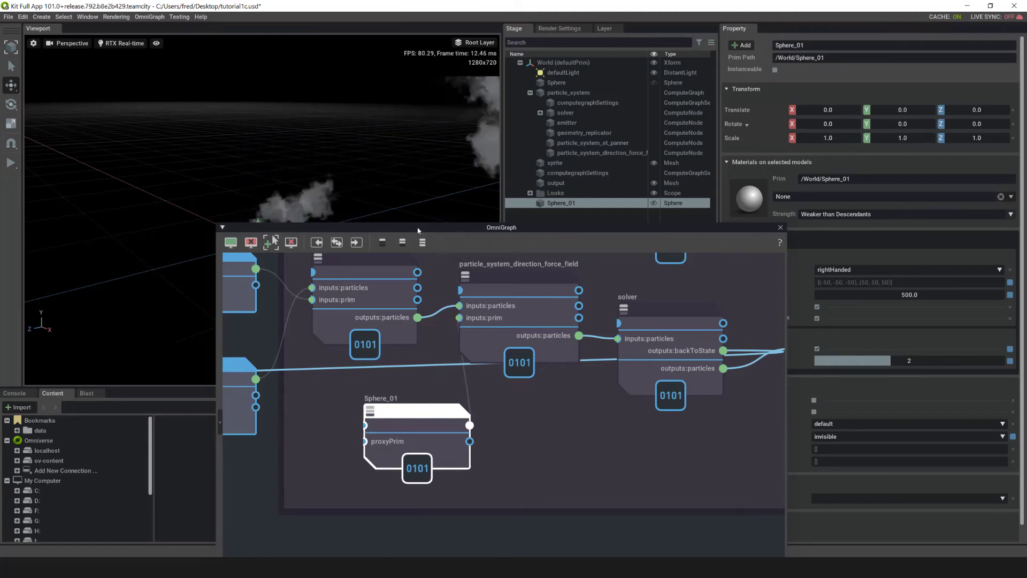
pyautogui.moveTo(417, 228); pyautogui.dragTo(500, 273)
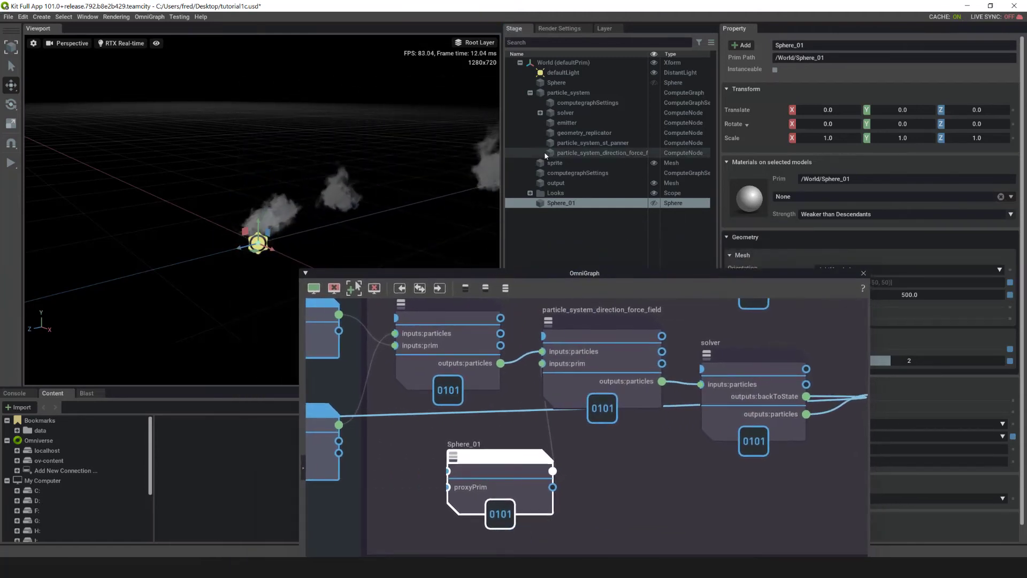
pyautogui.moveTo(660, 272); pyautogui.dragTo(544, 227)
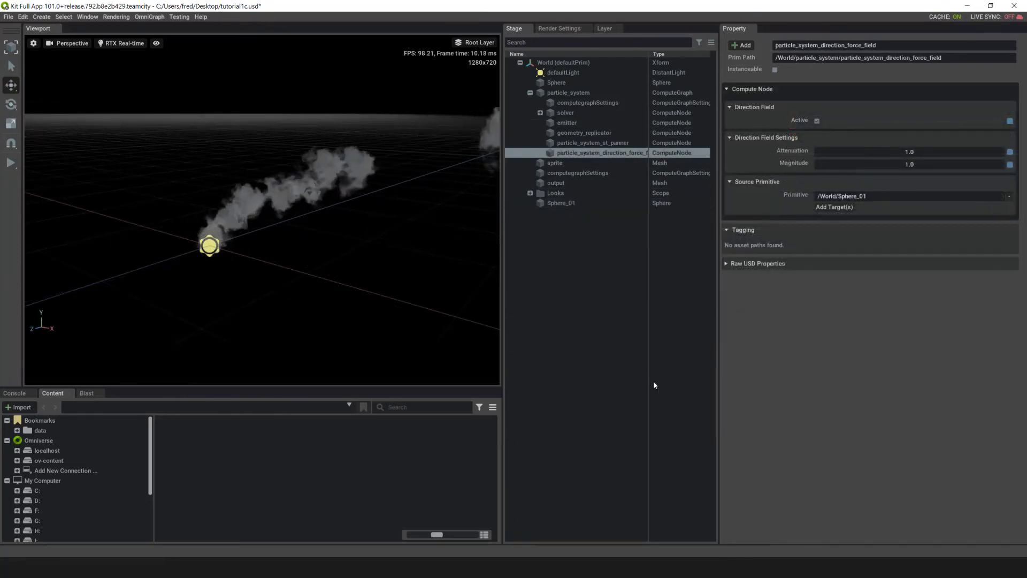
# - Try several Z rotations on Sphere_01 to redirect the smoke, and return its Z rotation to 0
pyautogui.click(567, 203)
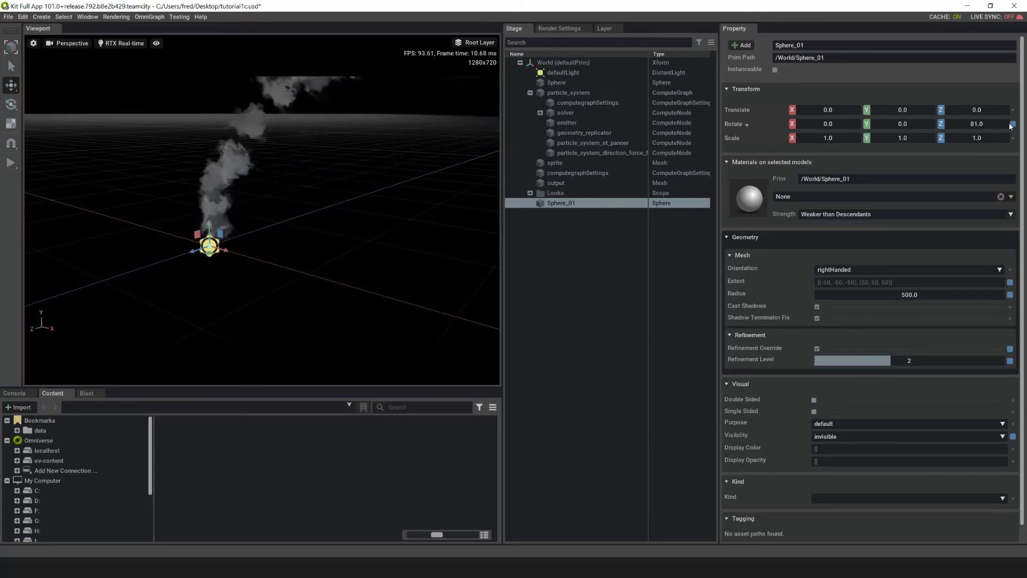
pyautogui.moveTo(1010, 126); pyautogui.dragTo(48, 184)
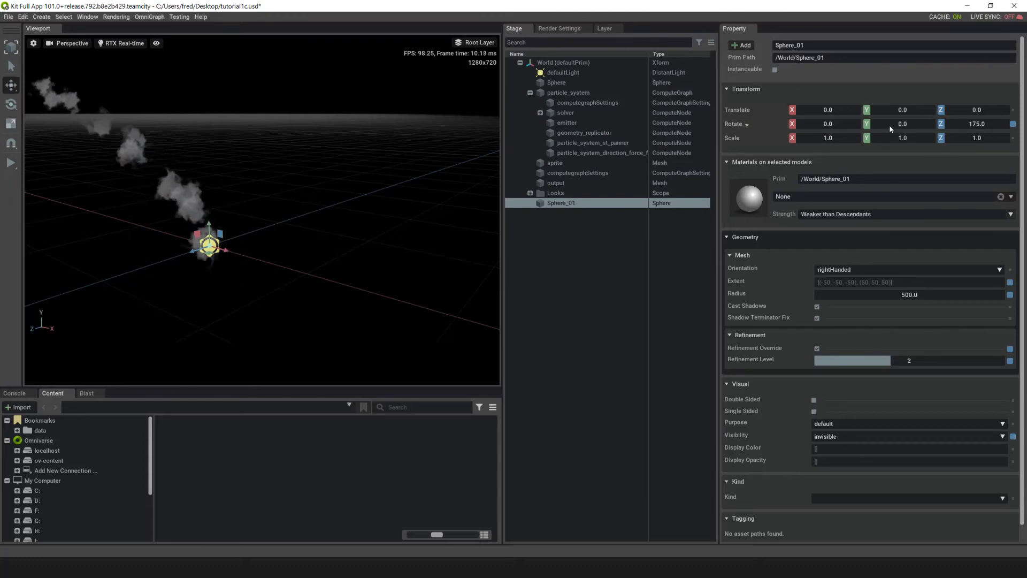
pyautogui.moveTo(890, 129); pyautogui.dragTo(915, 136)
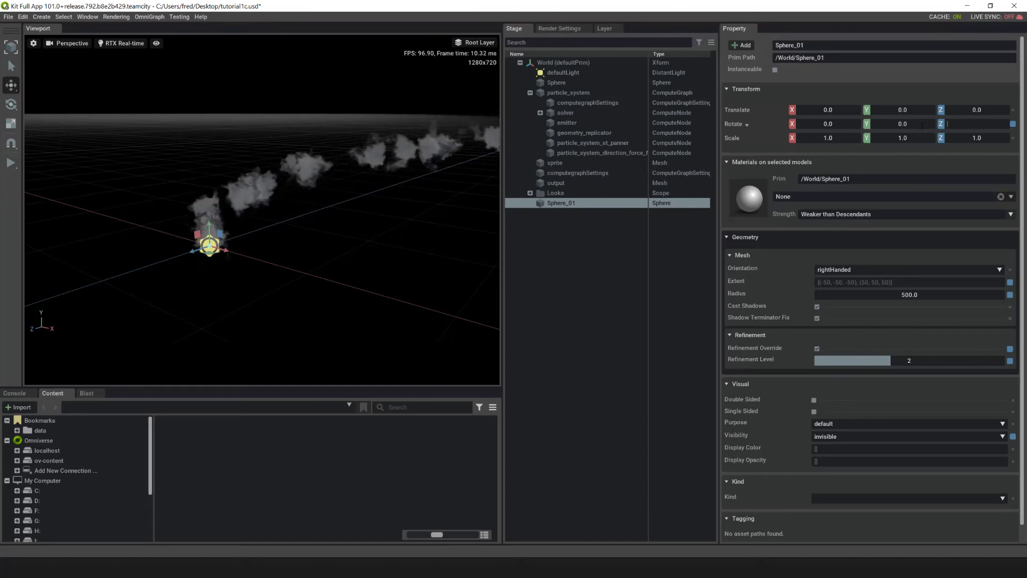
pyautogui.press('Tab')
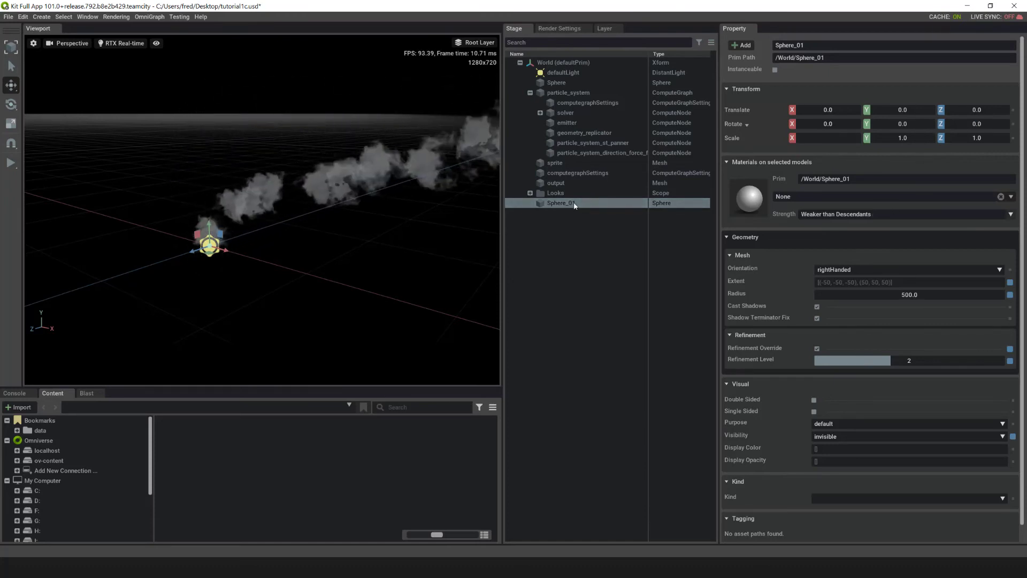
# - Set the direction force field's Attenuation to 0.5 and Magnitude to 0.08, and hide the viewport grid
pyautogui.click(592, 151)
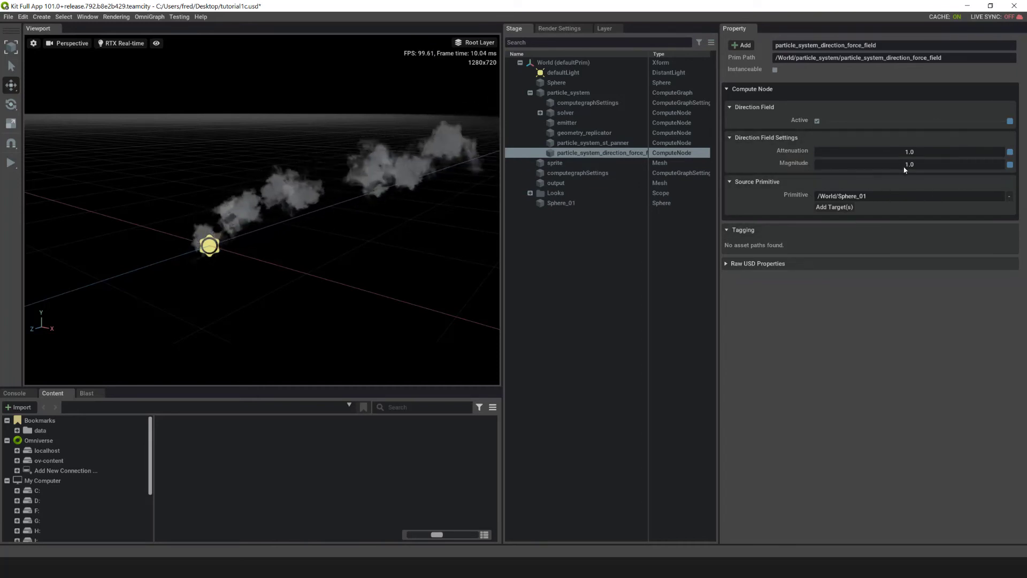
pyautogui.doubleClick(918, 153)
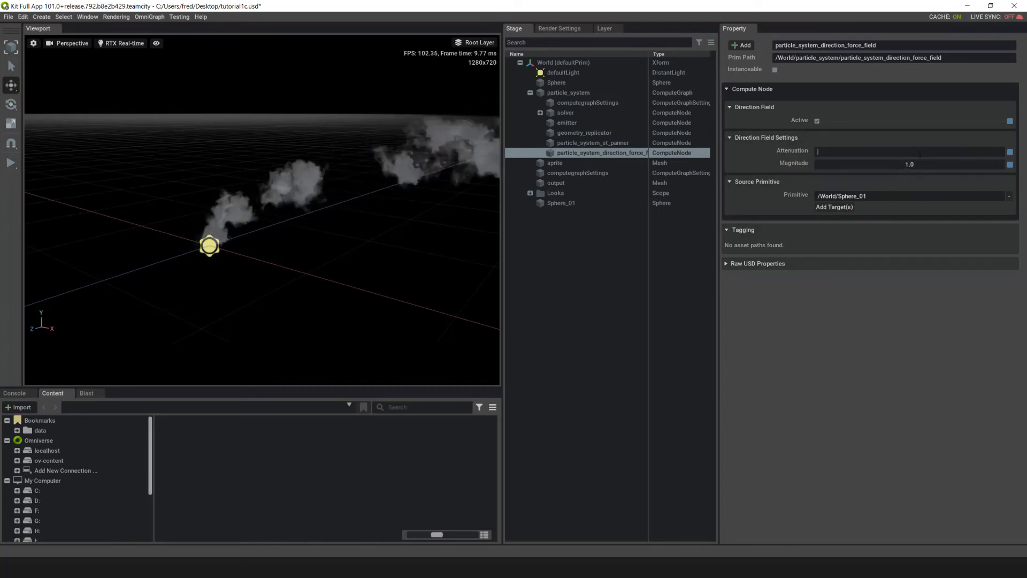
pyautogui.write('0.5')
pyautogui.press('Tab')
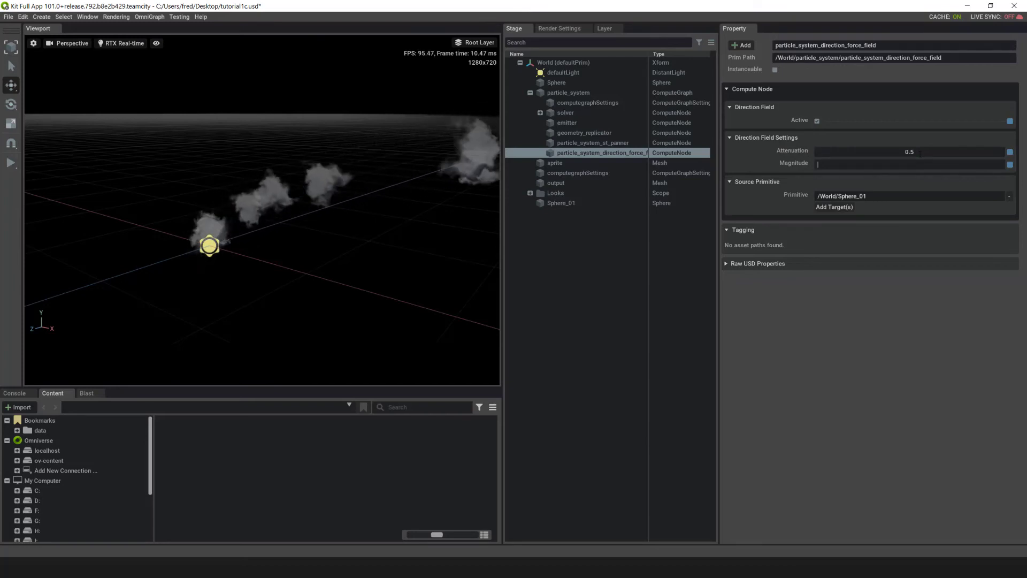
pyautogui.write('.08')
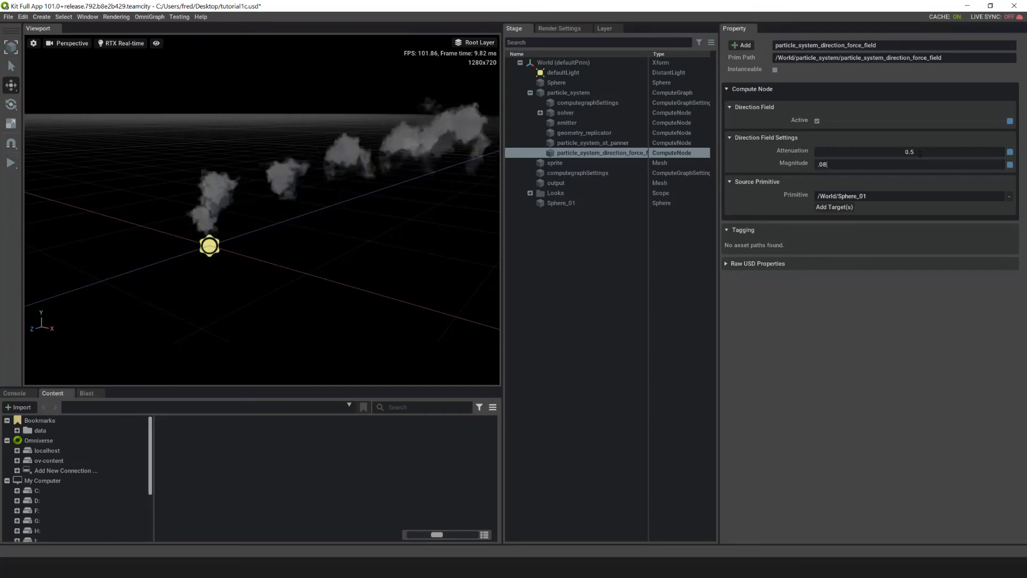
pyautogui.press('Return')
pyautogui.keyDown('alt'); pyautogui.moveTo(348, 182); pyautogui.dragTo(351, 220); pyautogui.keyUp('alt')
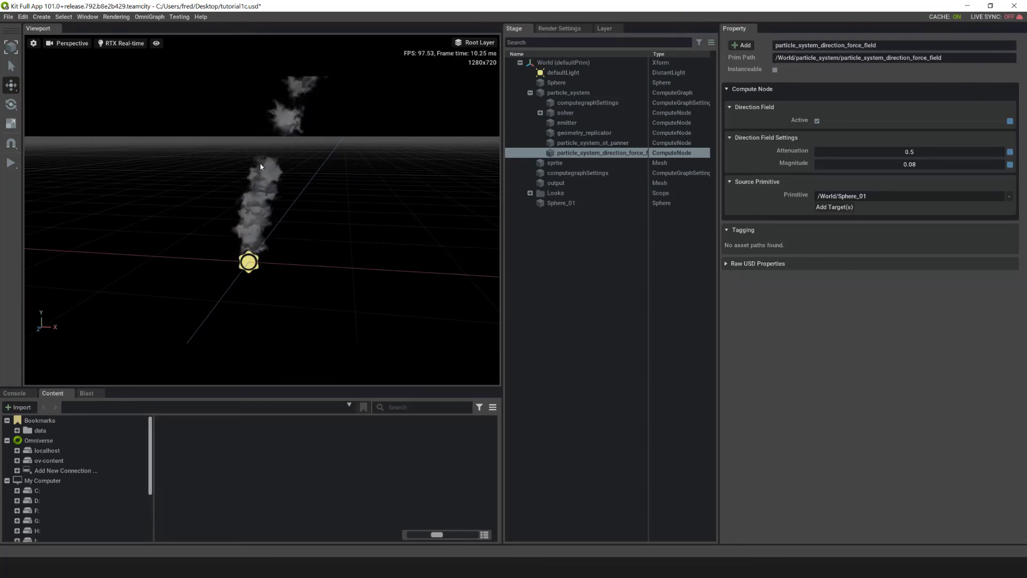
pyautogui.press('g')
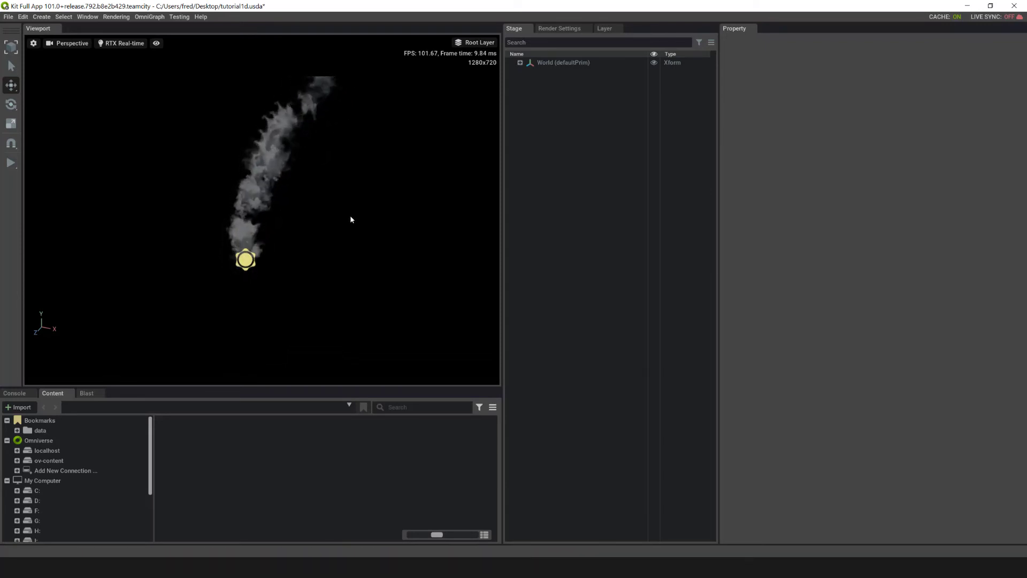
# - Add a particle system ramp modulator node to the particle_system graph and place it between the solver and the st_panner
pyautogui.click(152, 16)
pyautogui.click(146, 30)
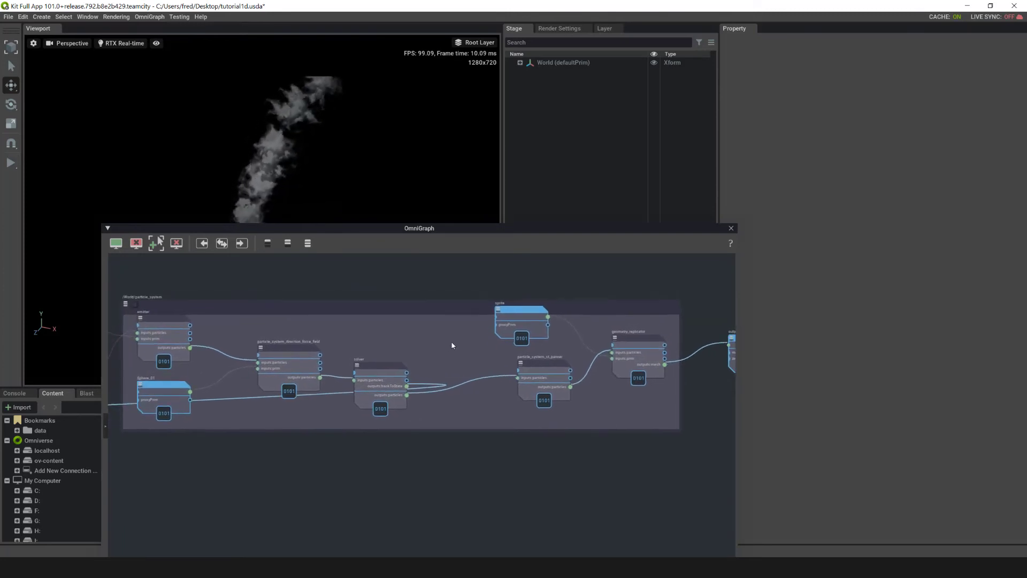
pyautogui.scroll(3, 451, 342)
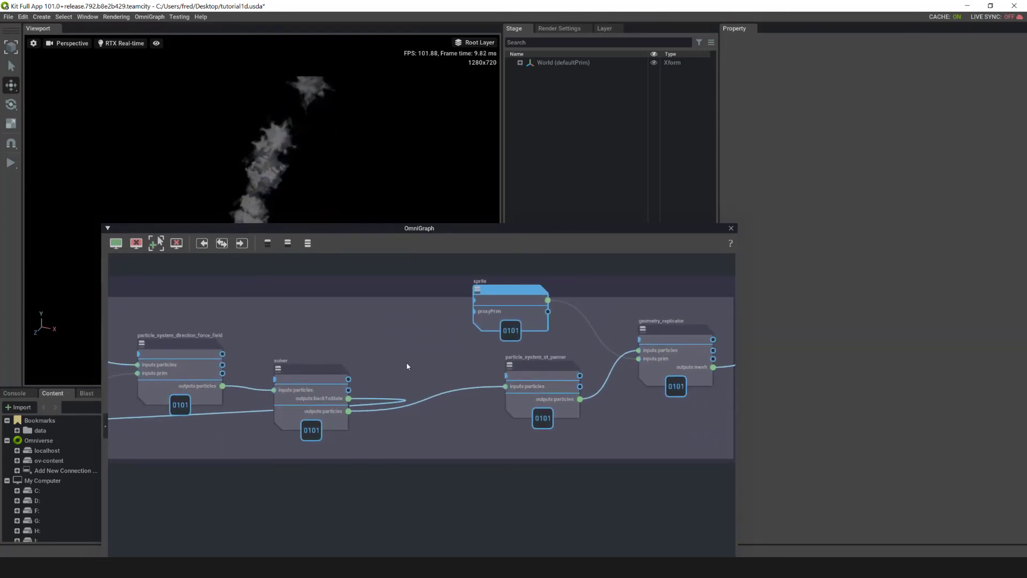
pyautogui.press('Tab')
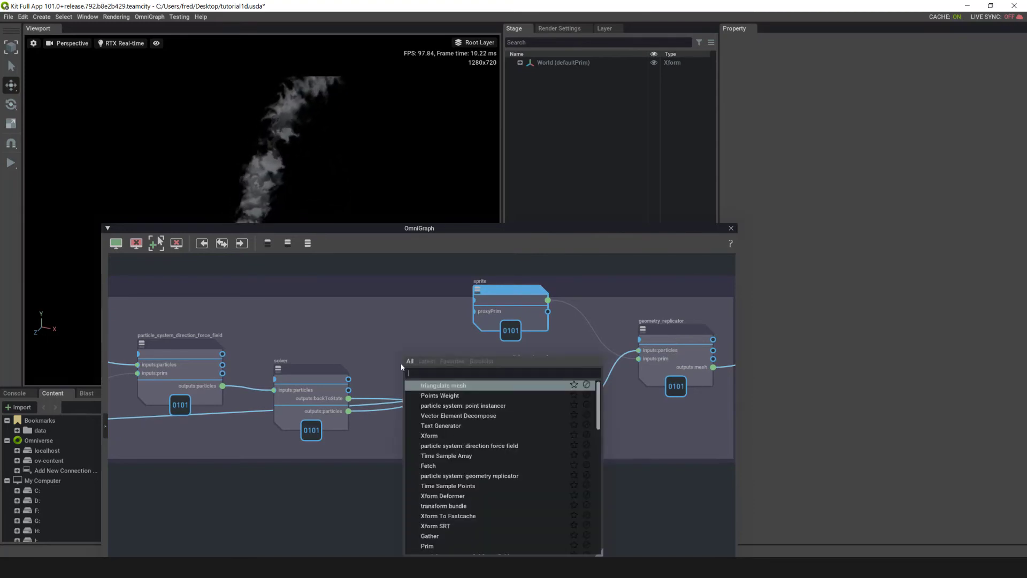
pyautogui.write('ramp')
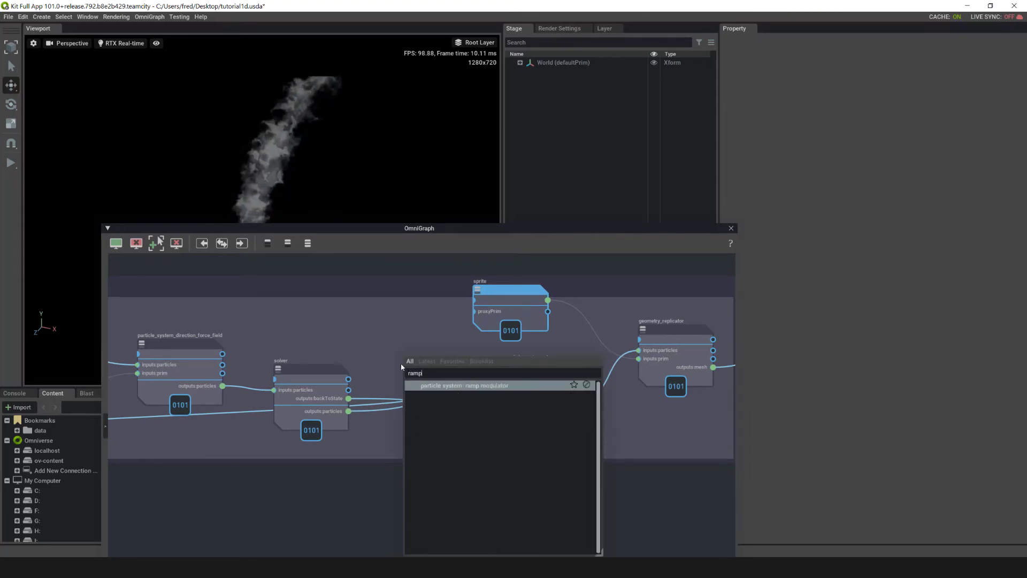
pyautogui.click(446, 386)
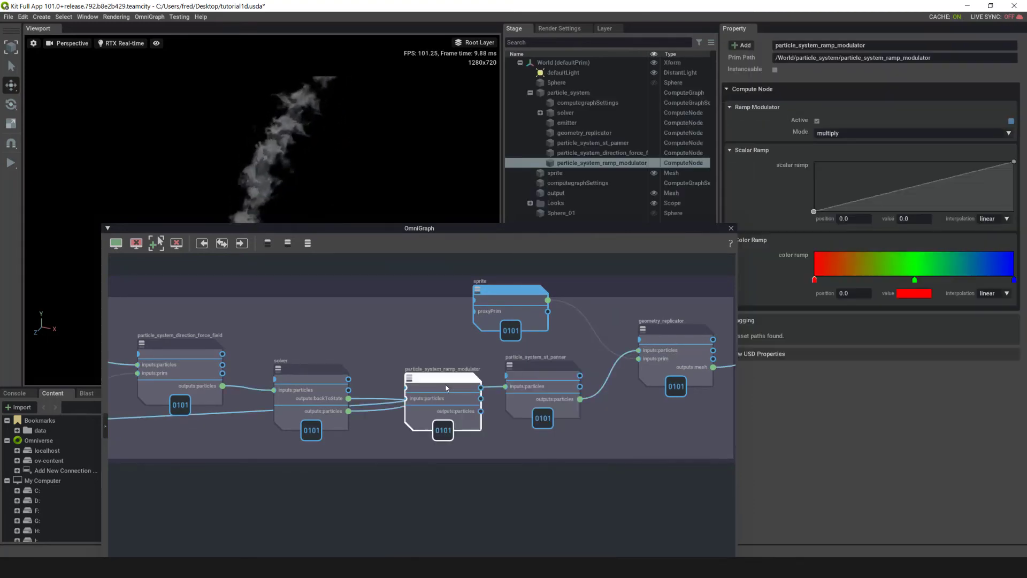
pyautogui.moveTo(558, 441); pyautogui.dragTo(551, 402, button='middle')
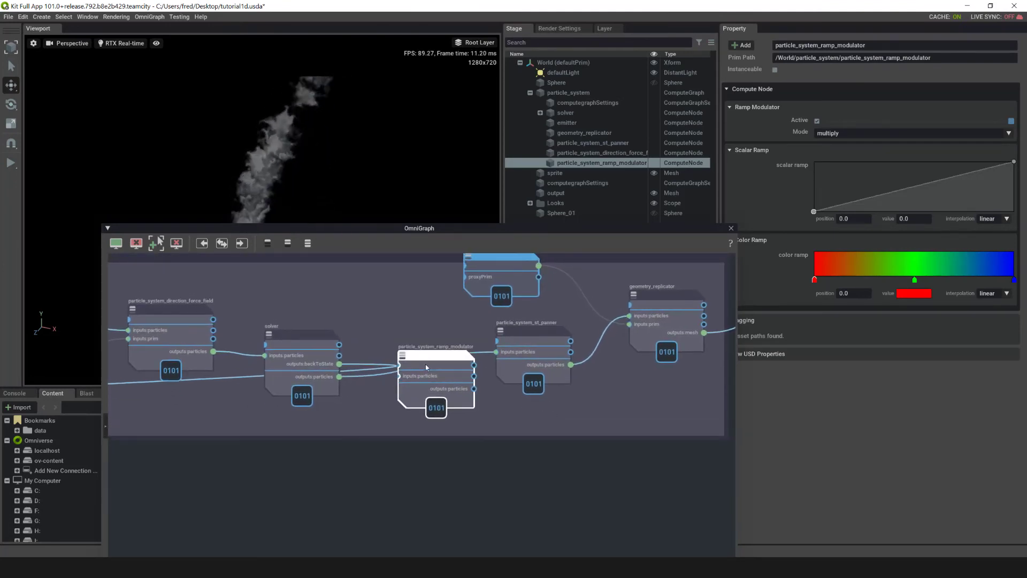
pyautogui.moveTo(425, 363)
pyautogui.mouseDown()
pyautogui.moveTo(401, 374)
pyautogui.moveTo(419, 380)
pyautogui.mouseUp()
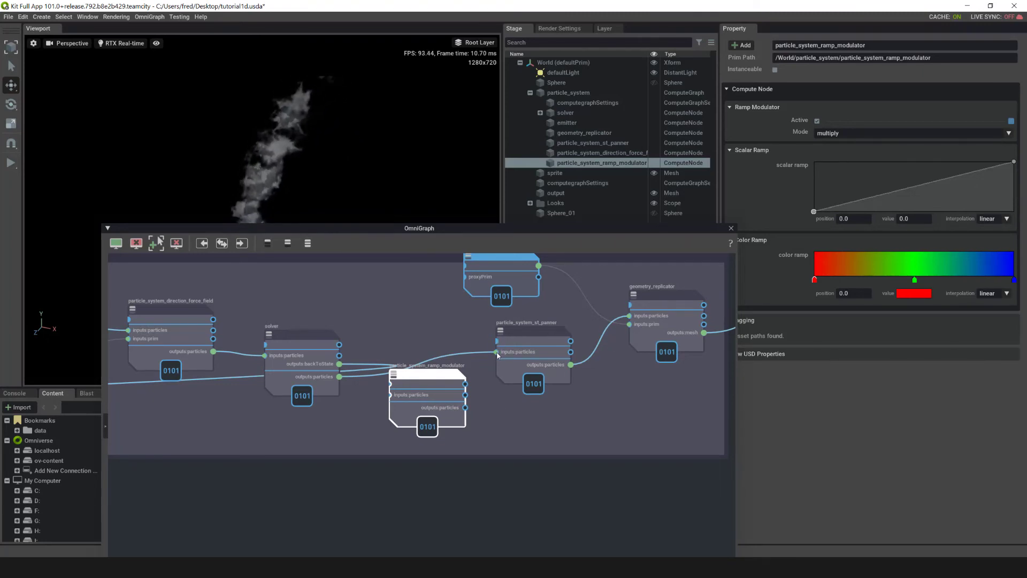
pyautogui.moveTo(435, 380); pyautogui.dragTo(416, 346)
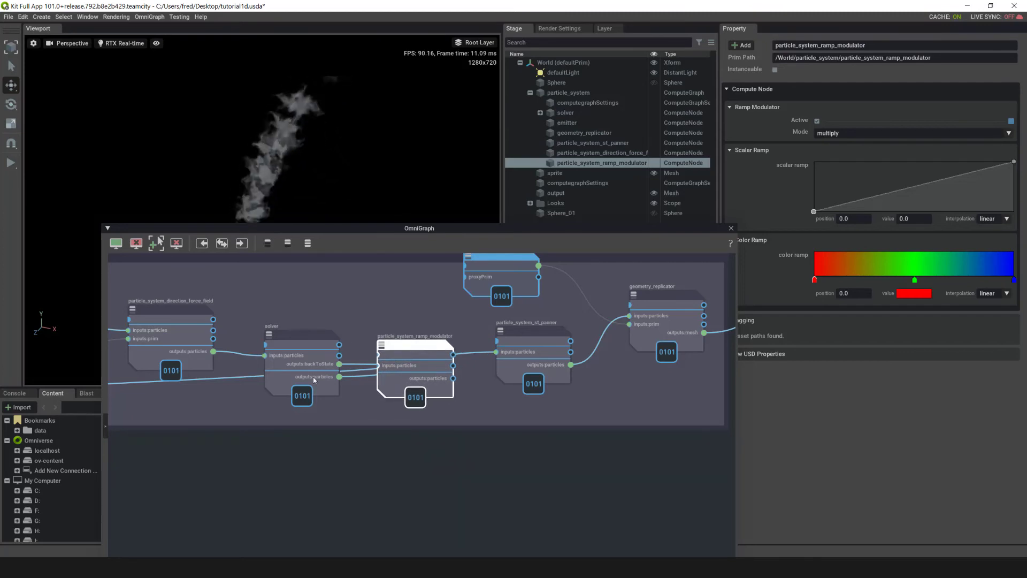
# - Route the solver's particles output through the ramp modulator into the st_panner's particles input, and close the graph window
pyautogui.scroll(3, 508, 390)
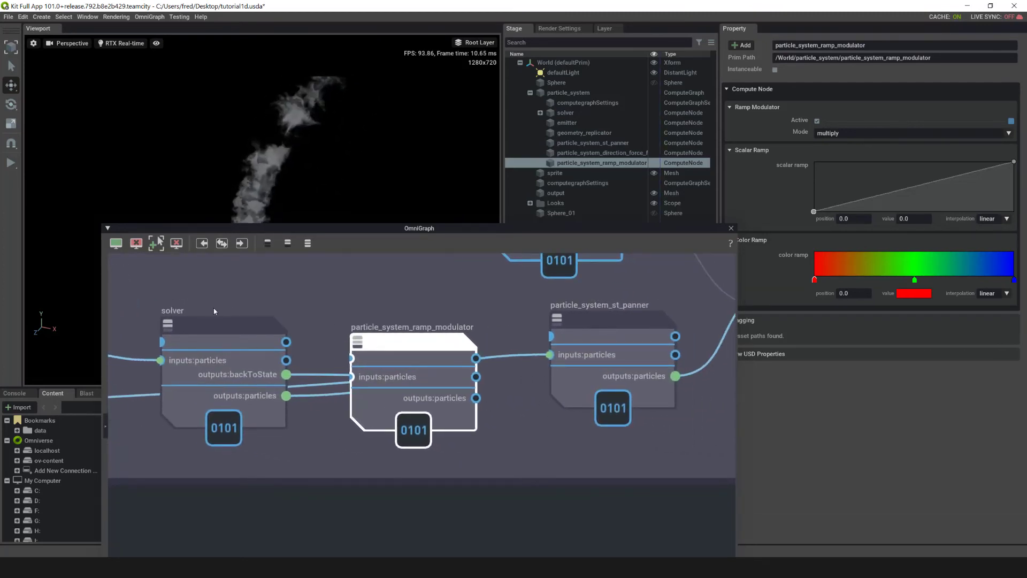
pyautogui.click(285, 400)
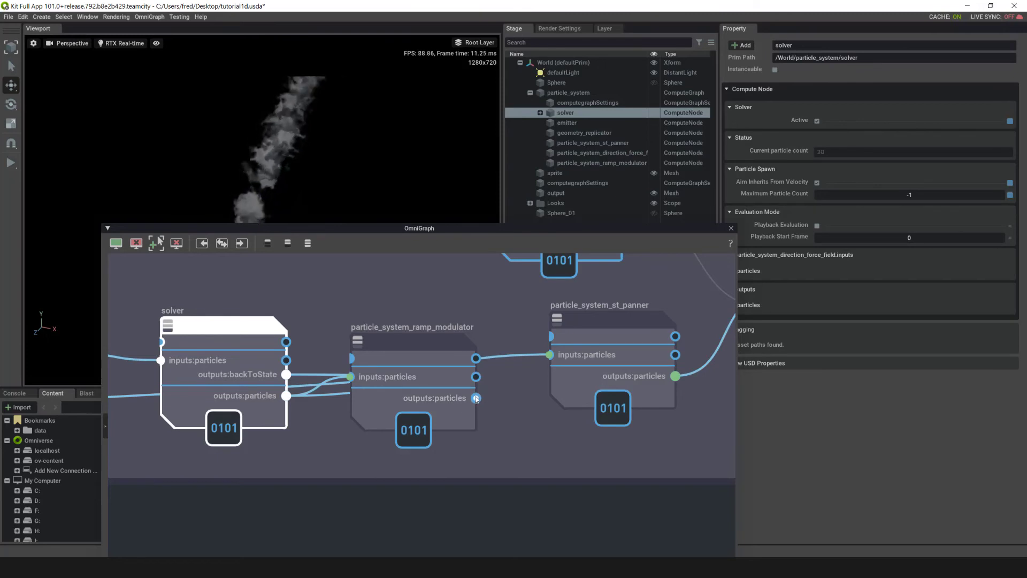
pyautogui.moveTo(476, 399)
pyautogui.mouseDown()
pyautogui.moveTo(509, 399)
pyautogui.moveTo(551, 357)
pyautogui.mouseUp()
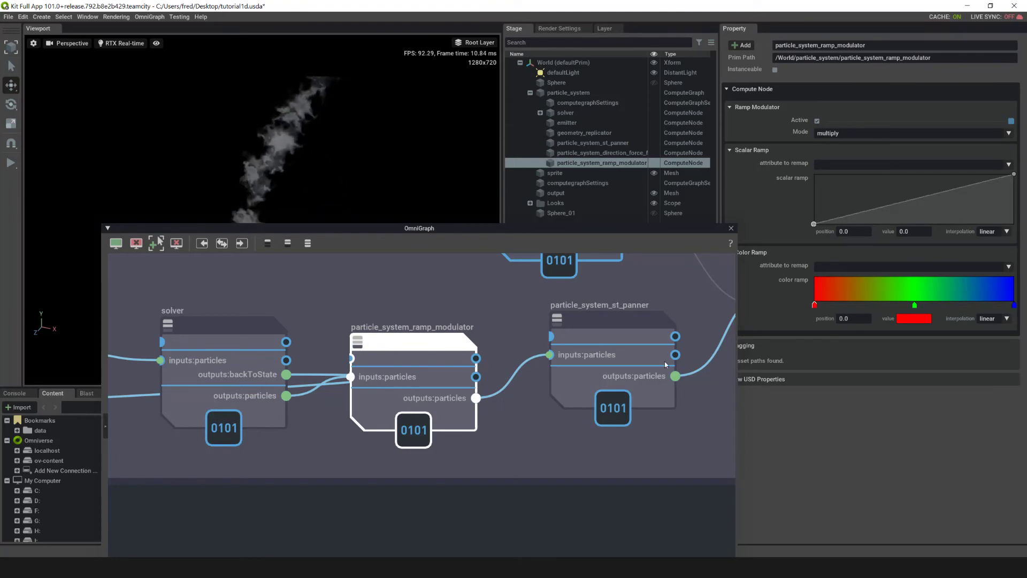
pyautogui.click(731, 229)
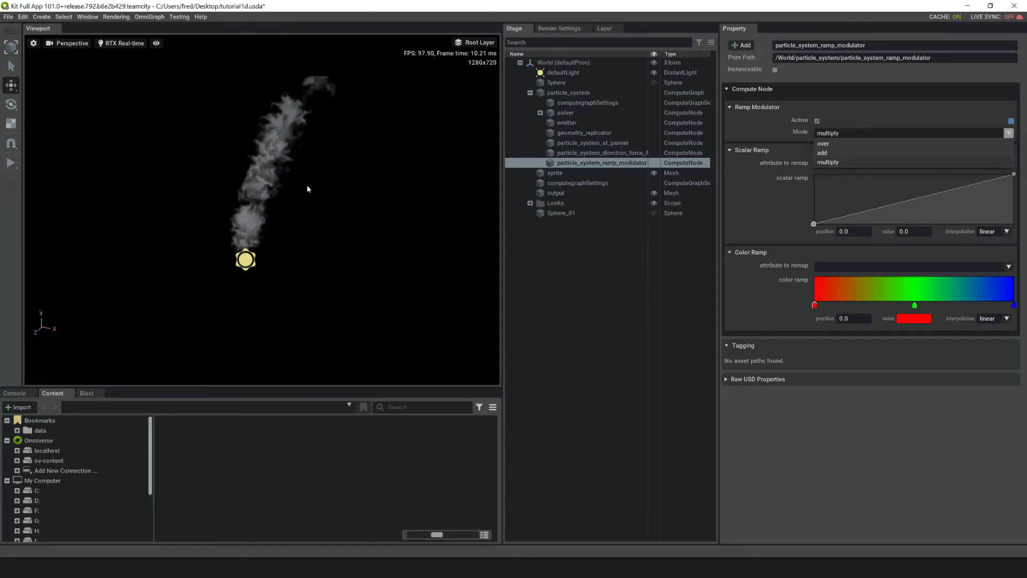
# - Set the ramp modulator's scalar ramp to remap opacity, leaving the mode at multiply
pyautogui.click(596, 318)
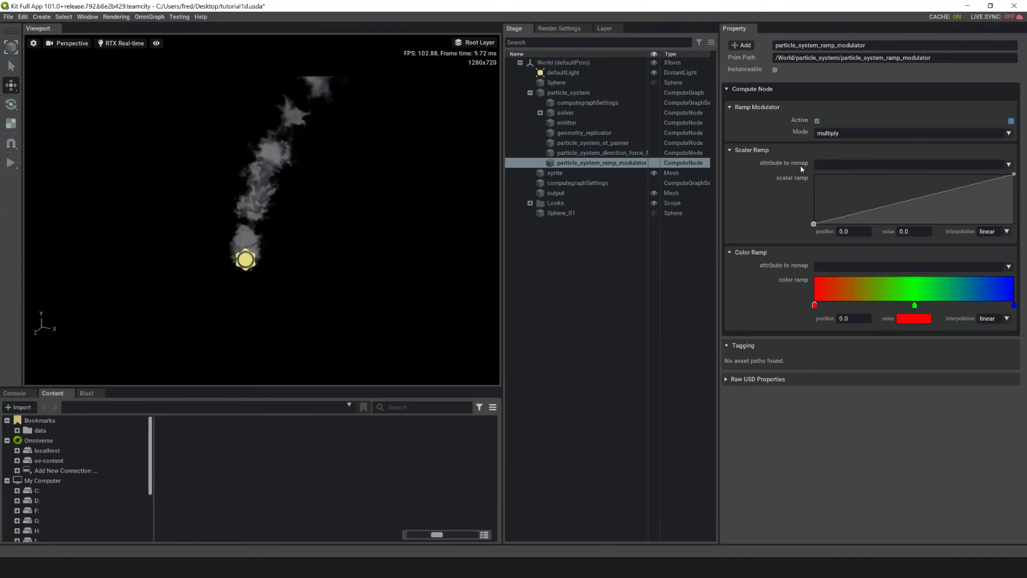
pyautogui.click(1006, 165)
pyautogui.click(827, 213)
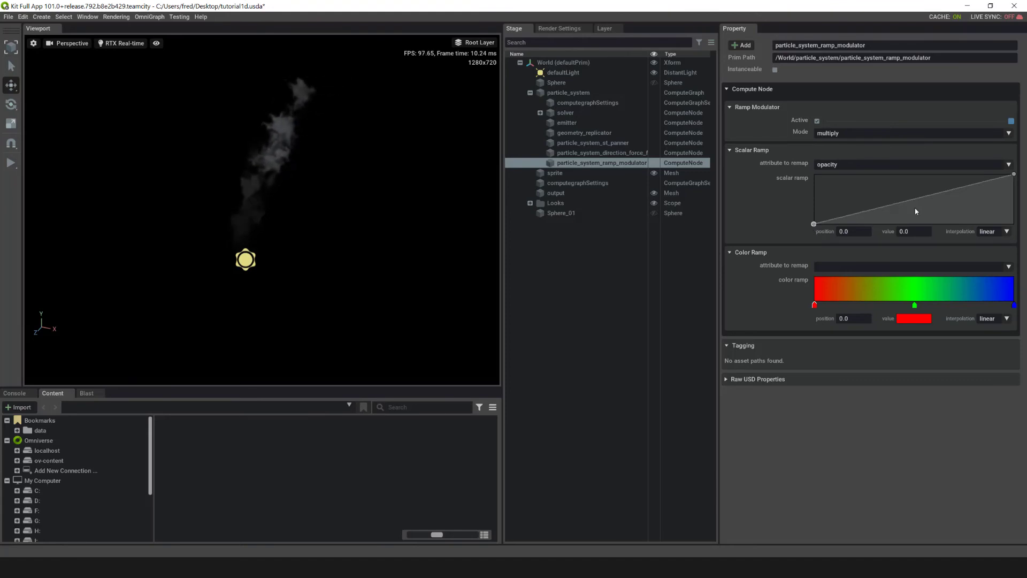
# - Shape the scalar ramp as a trapezoid with two added points at value 1.0, positions about 0.21 and 0.75, and the end point at zero
pyautogui.click(1013, 174)
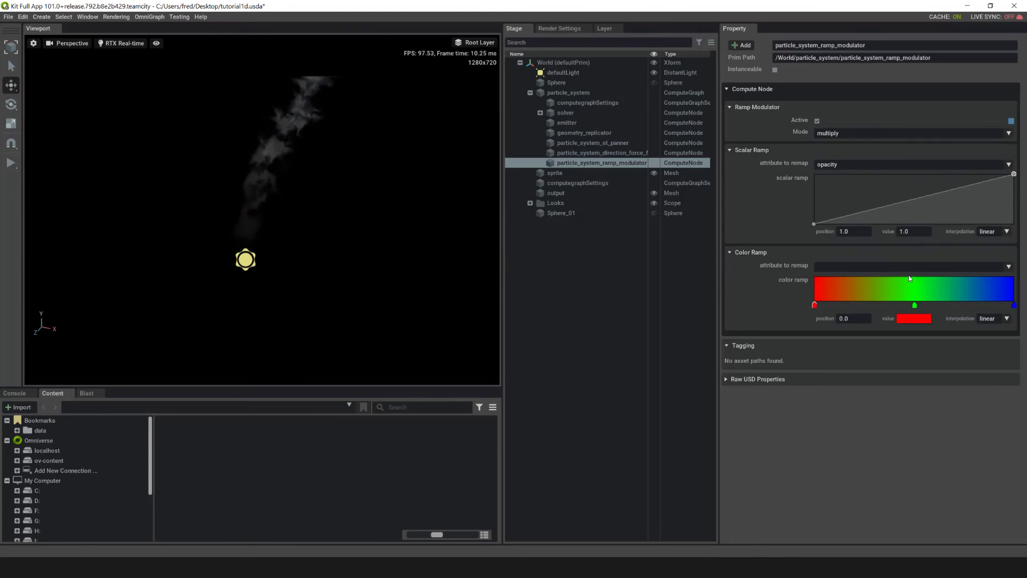
pyautogui.click(883, 206)
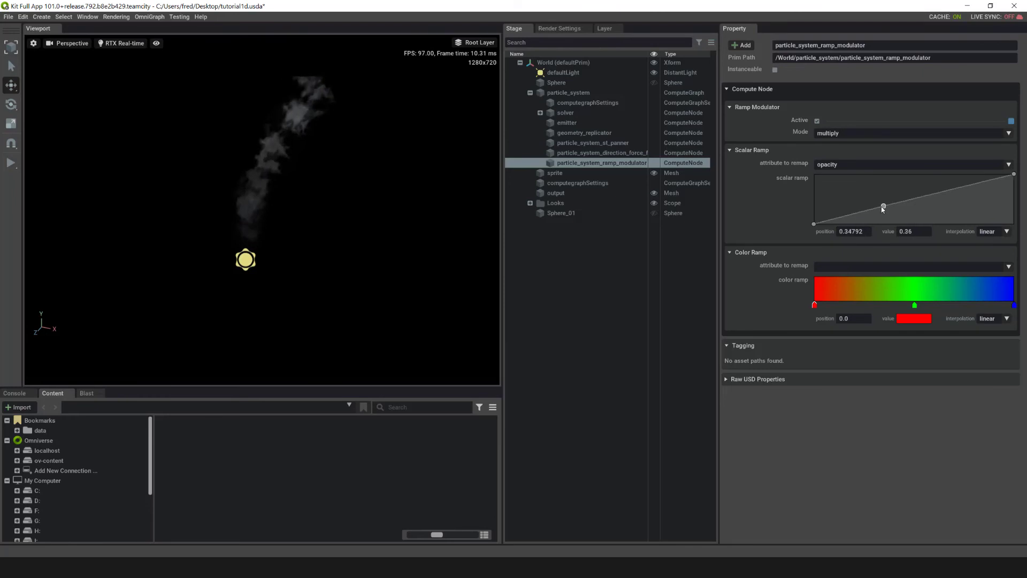
pyautogui.click(970, 185)
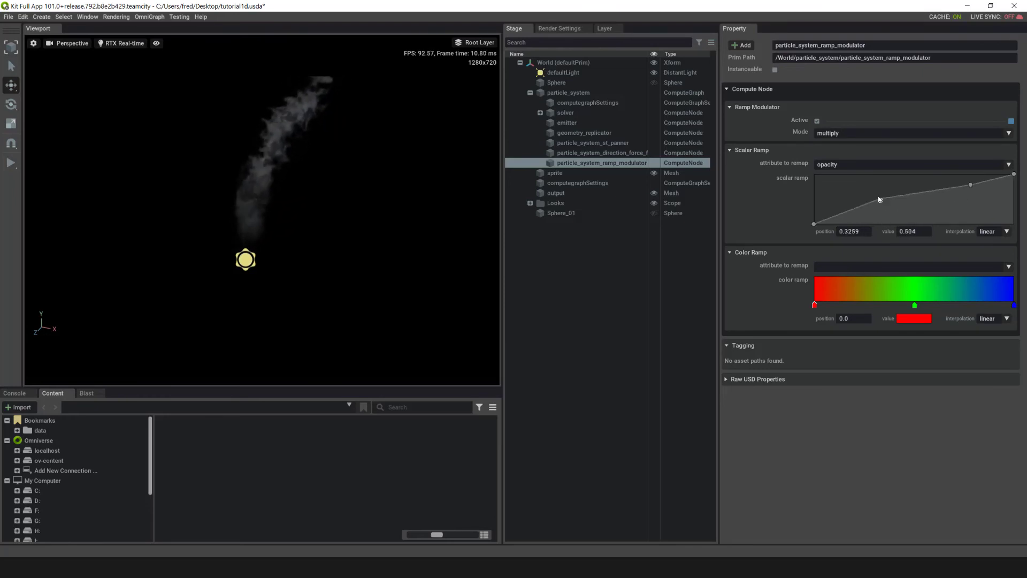
pyautogui.moveTo(883, 207); pyautogui.dragTo(867, 174)
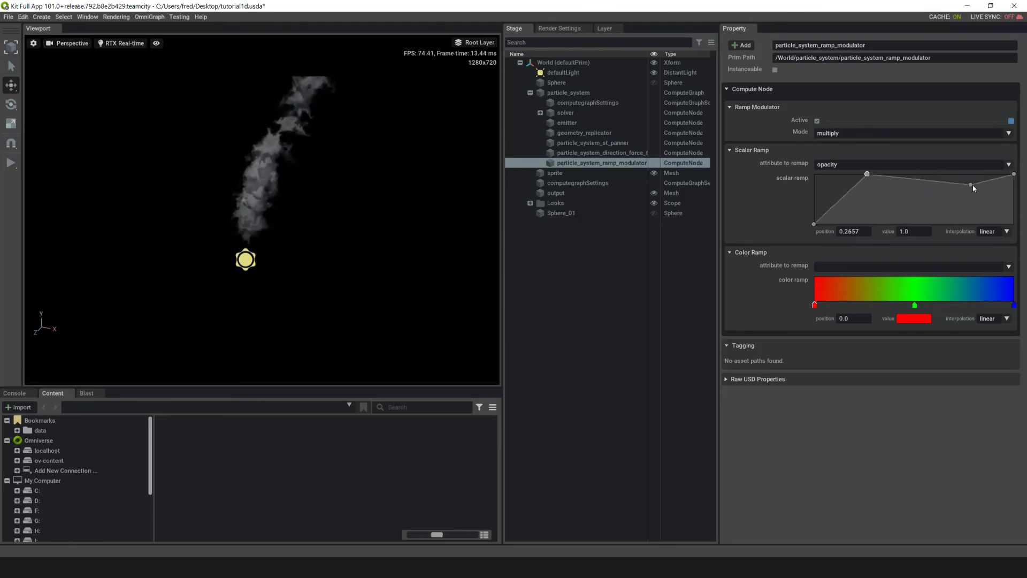
pyautogui.moveTo(971, 185); pyautogui.dragTo(940, 174)
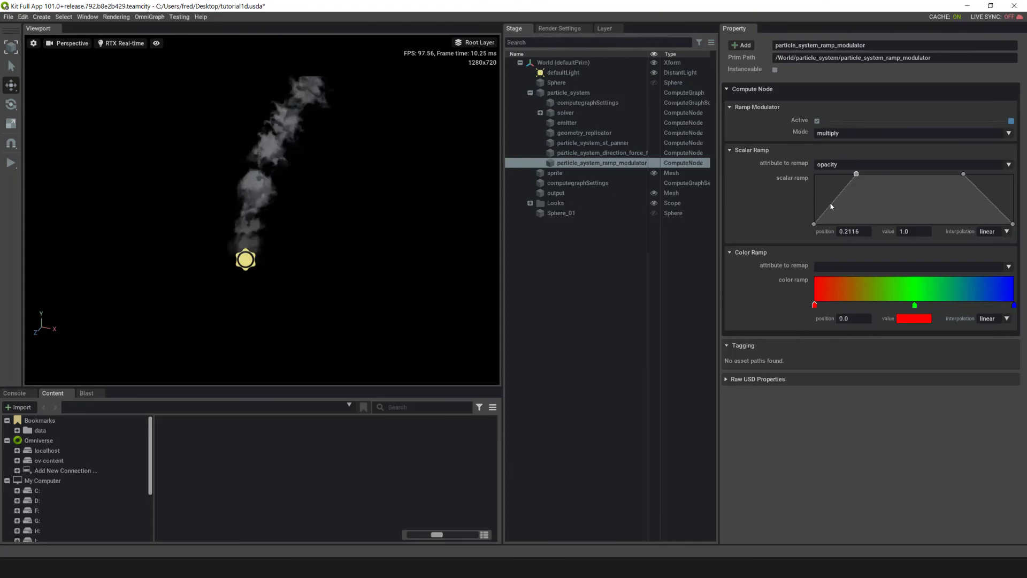
# - Set smooth interpolation on the scalar ramp's first point and on the point at the start of the fade-out
pyautogui.click(813, 223)
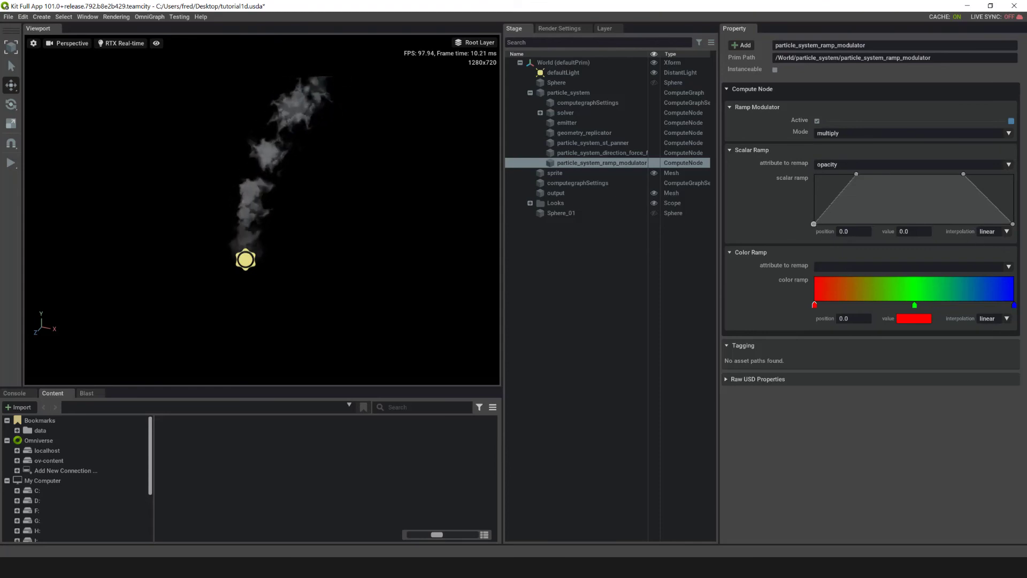
pyautogui.click(1007, 232)
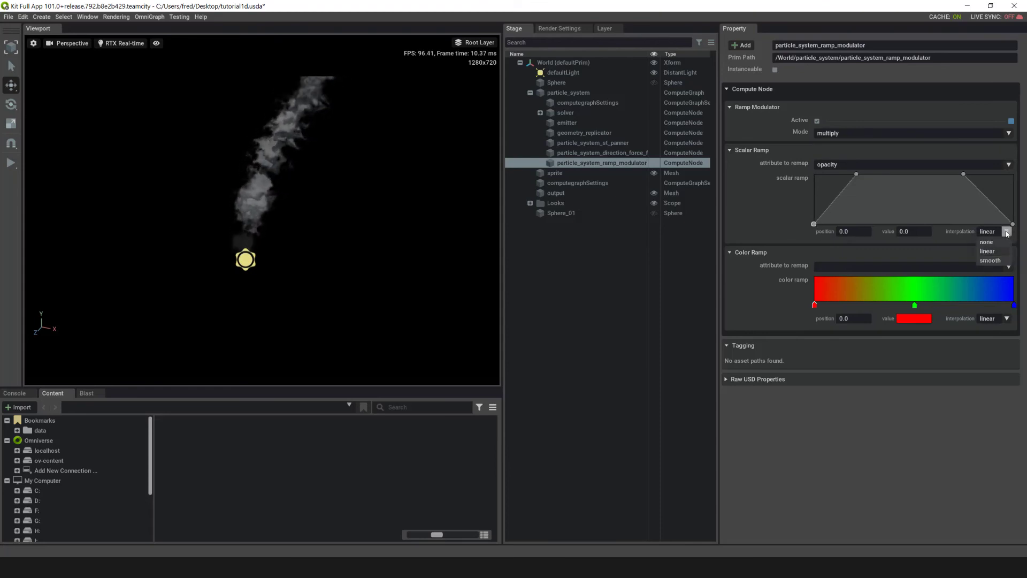
pyautogui.click(997, 261)
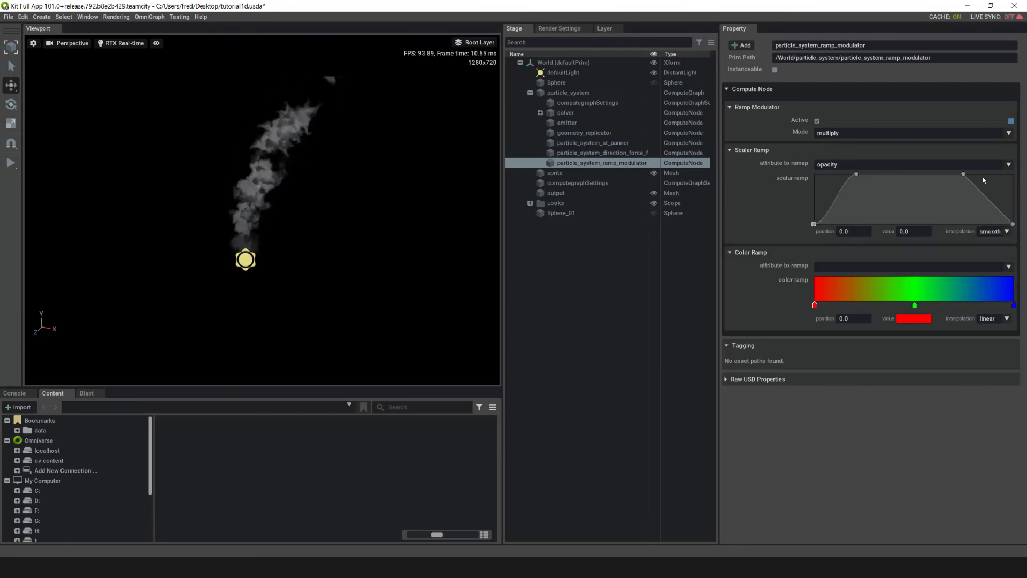
pyautogui.click(963, 175)
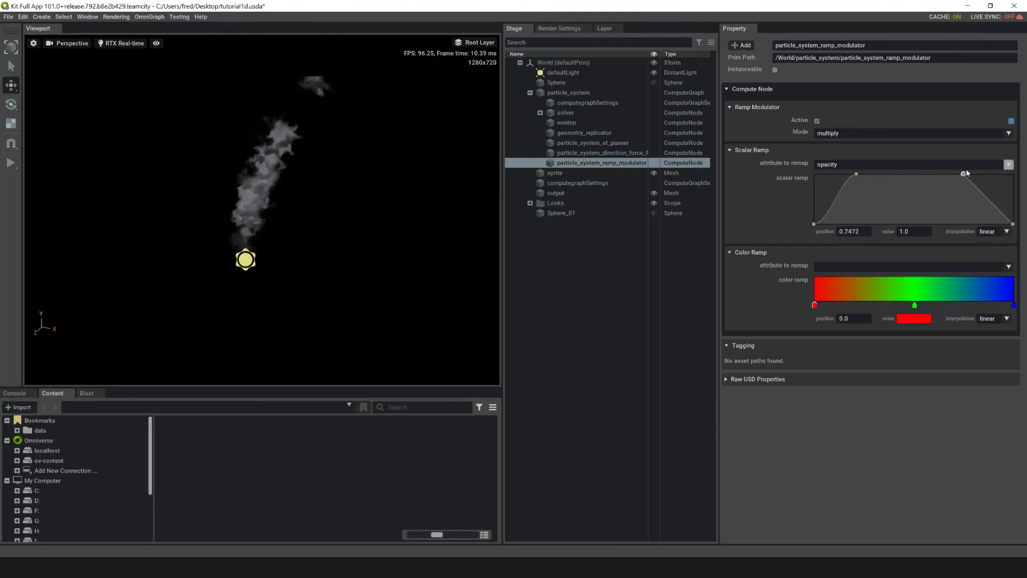
pyautogui.click(1006, 232)
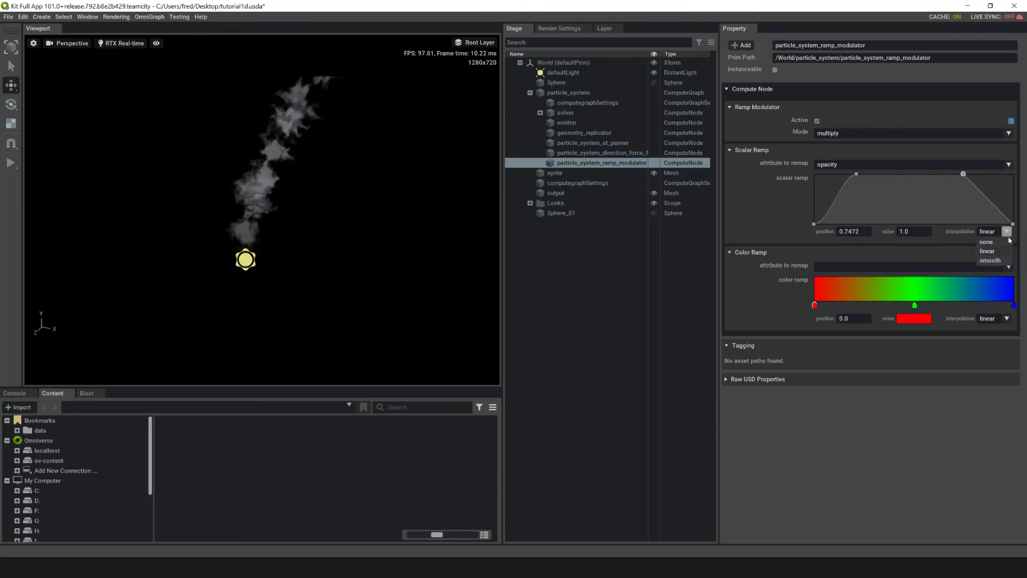
pyautogui.click(990, 260)
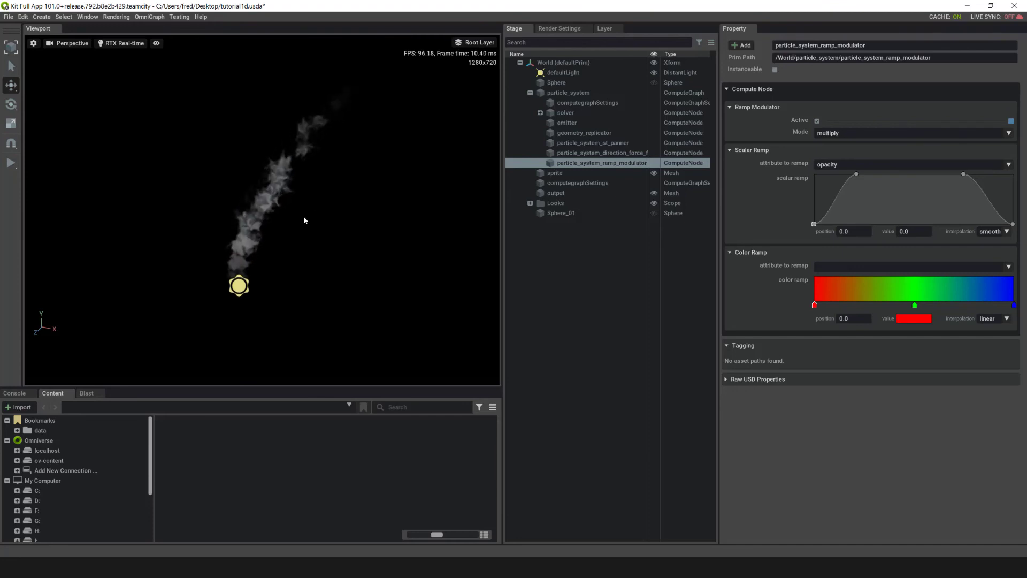
# - Set the value of the scalar ramp's two upper points to 0.25 each
pyautogui.click(856, 175)
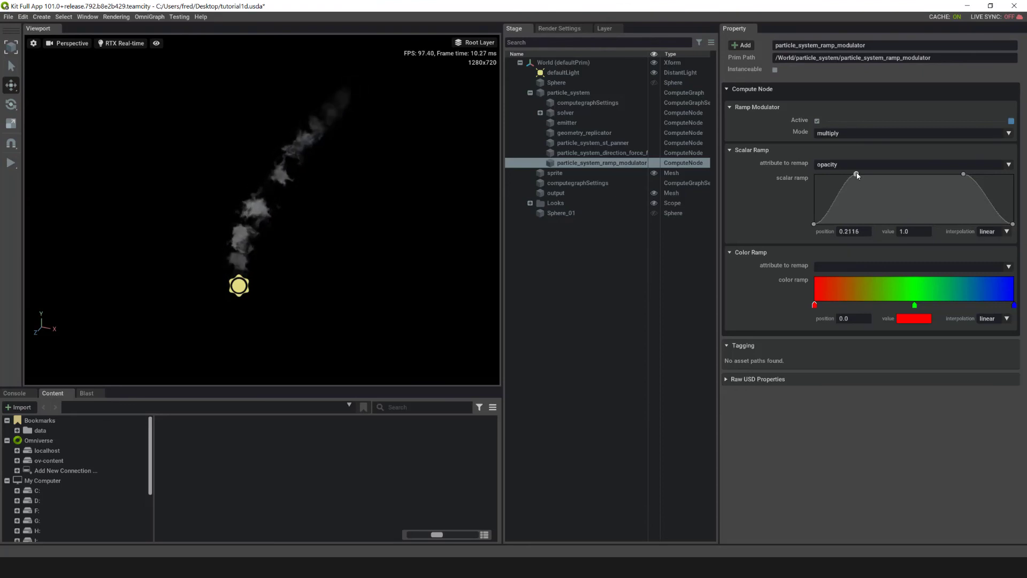
pyautogui.doubleClick(902, 232)
pyautogui.write('0.25')
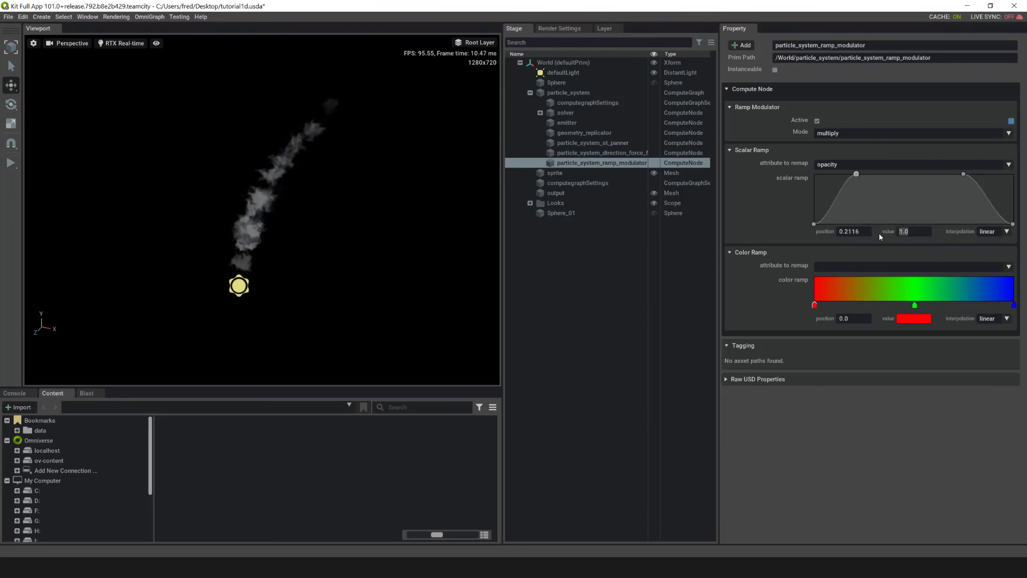
pyautogui.press('Return')
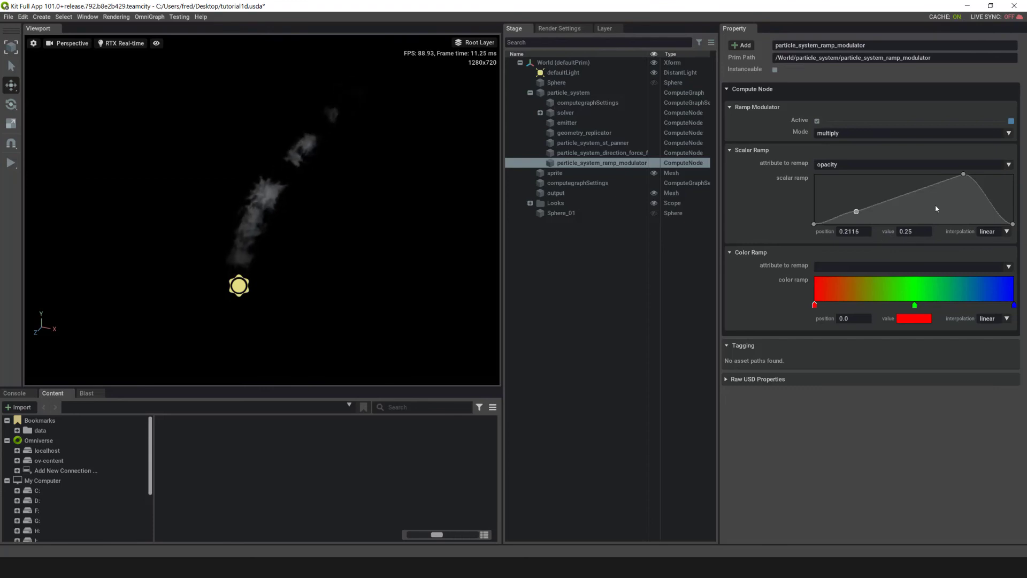
pyautogui.click(964, 175)
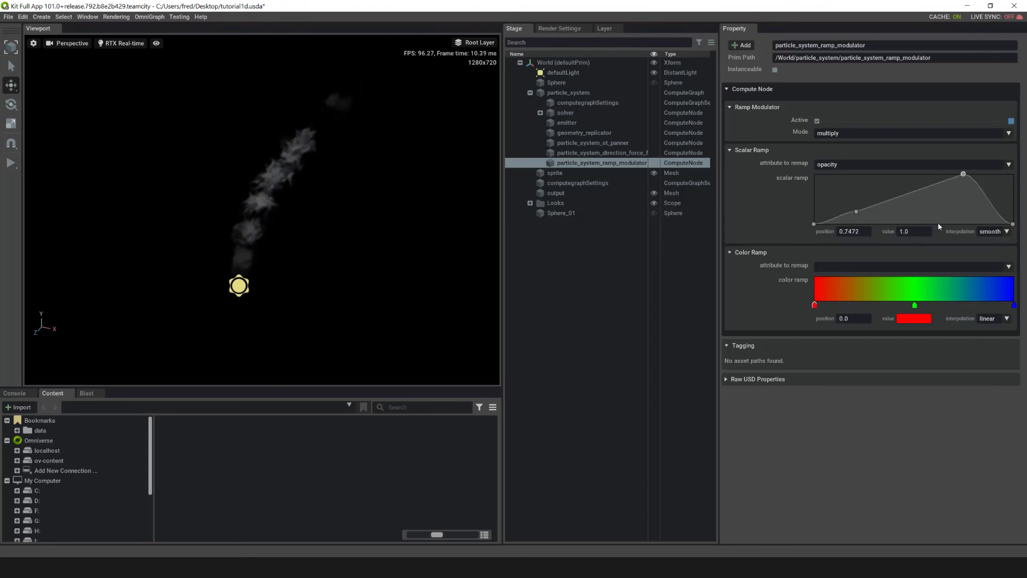
pyautogui.write('0.25')
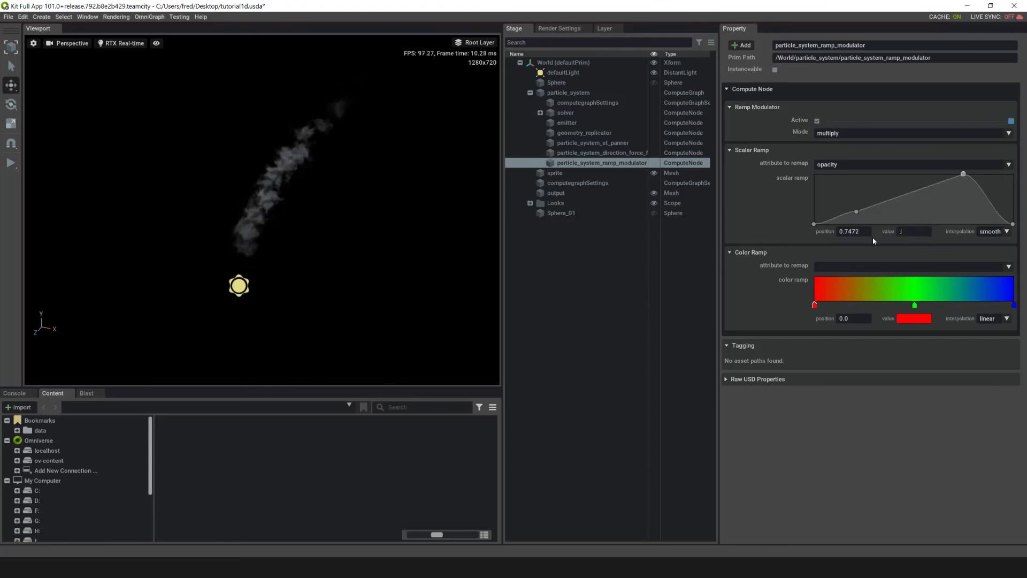
pyautogui.press('Return')
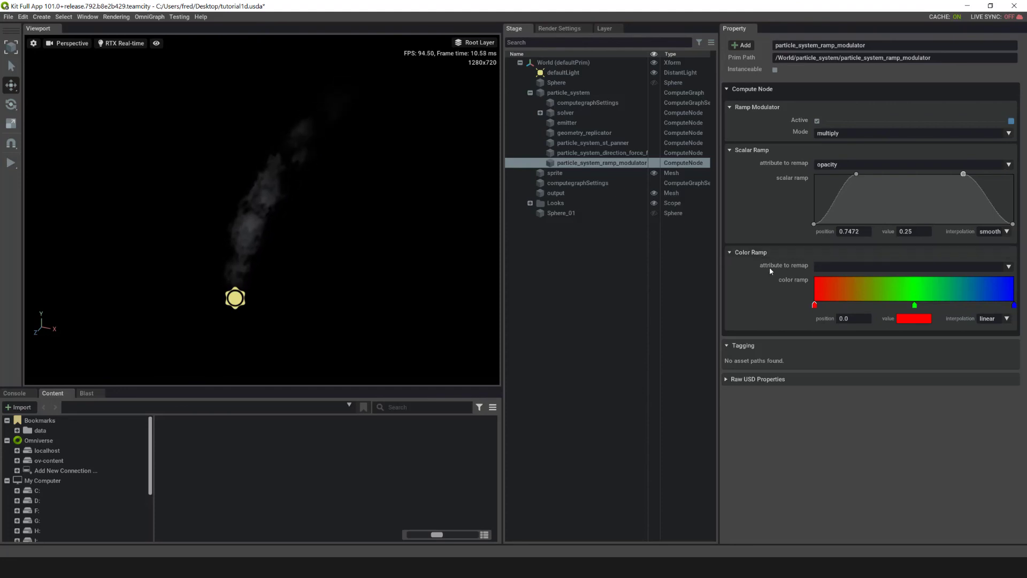
# - Set the color ramp to remap scale and make its start point white with R, G and B at 1
pyautogui.click(1008, 266)
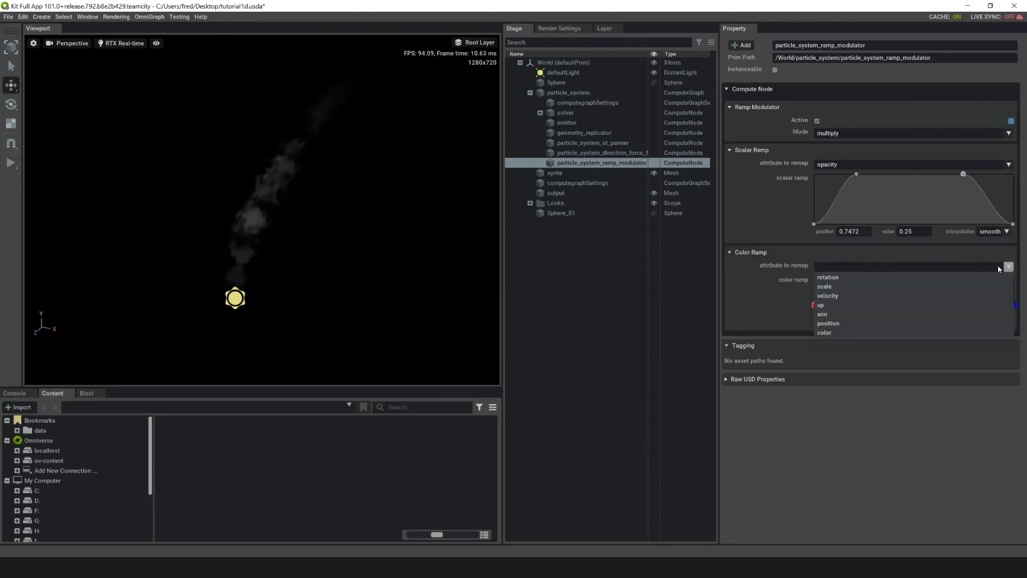
pyautogui.click(839, 286)
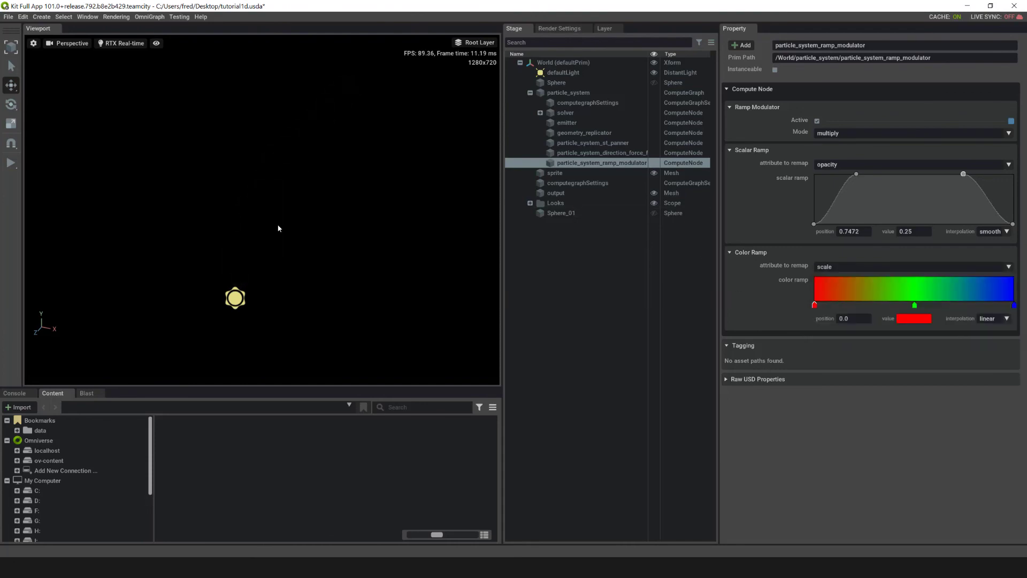
pyautogui.moveTo(354, 284)
pyautogui.click(909, 319)
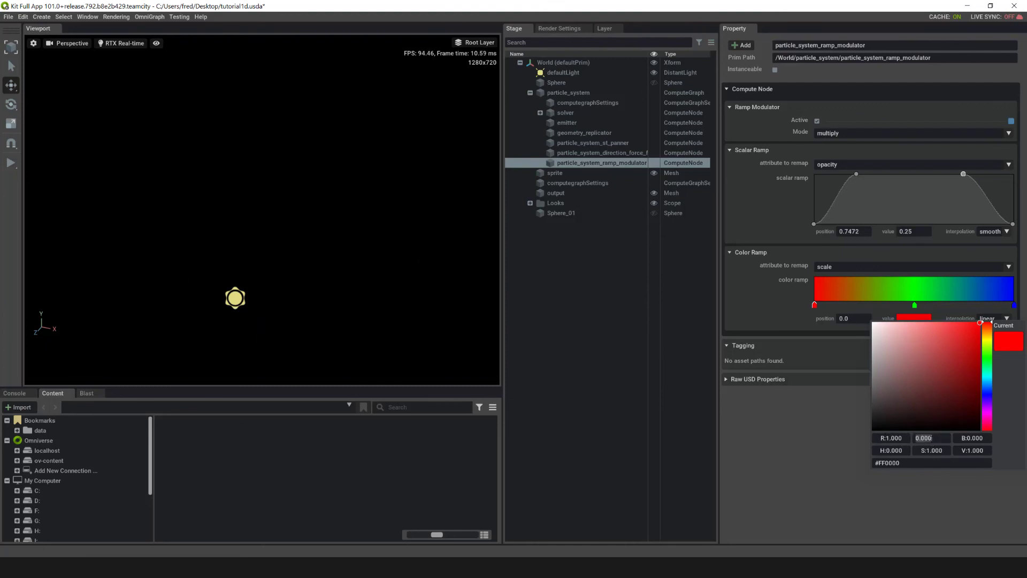
pyautogui.write('1')
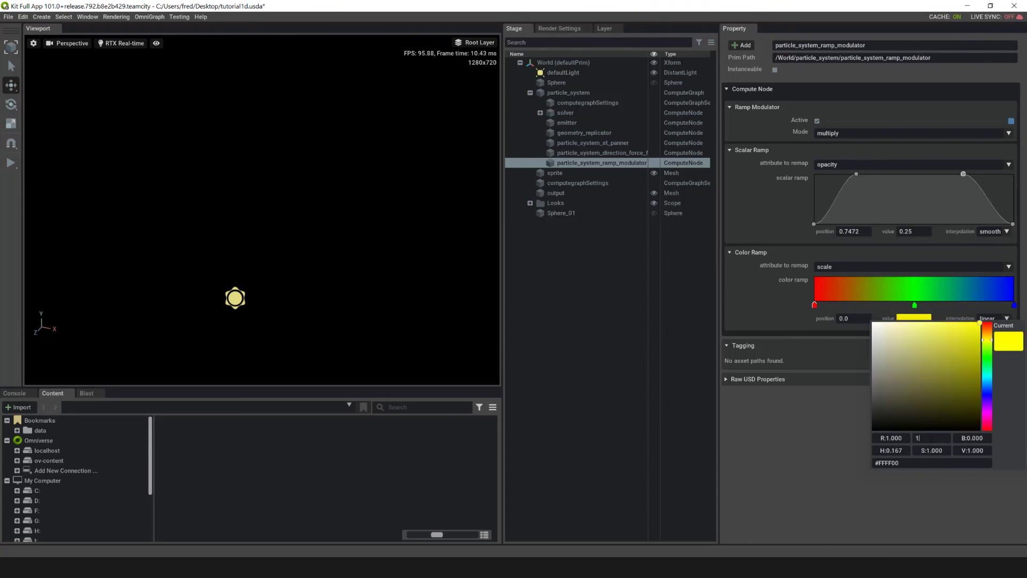
pyautogui.write('1')
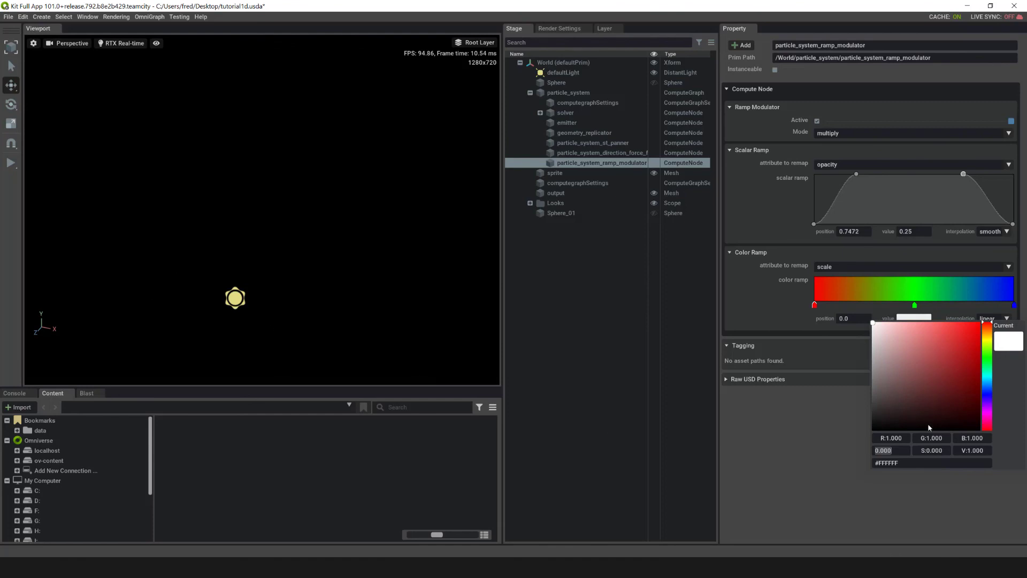
pyautogui.click(810, 471)
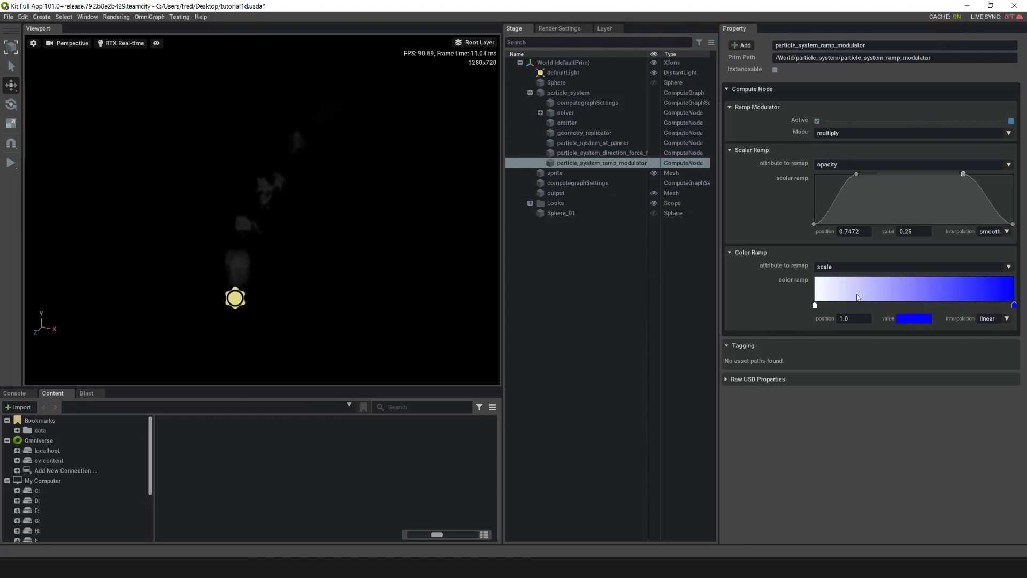
# - Remove the color ramp's middle green point and set the end point's R, G and B values to 5
pyautogui.click(911, 320)
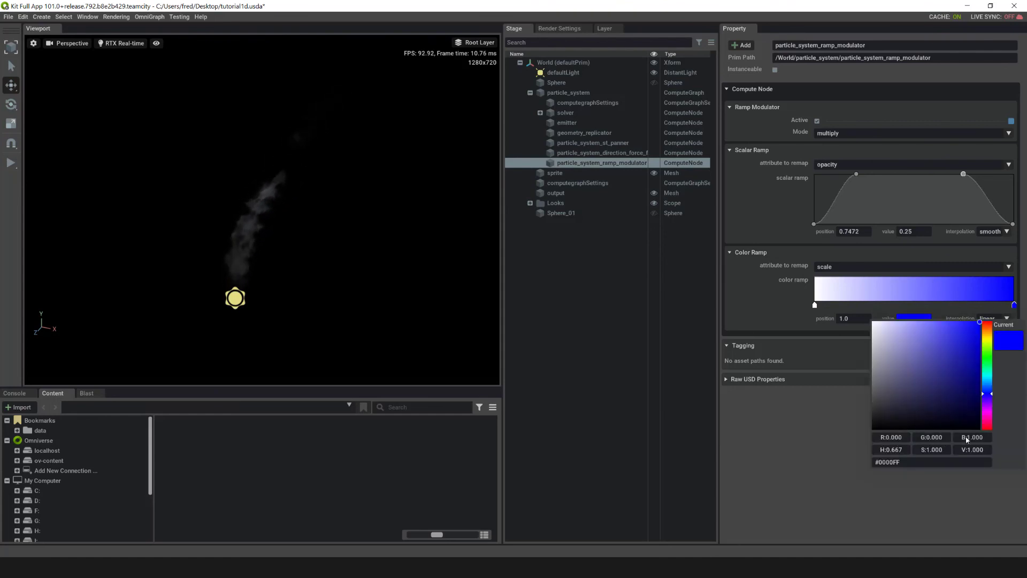
pyautogui.write('5')
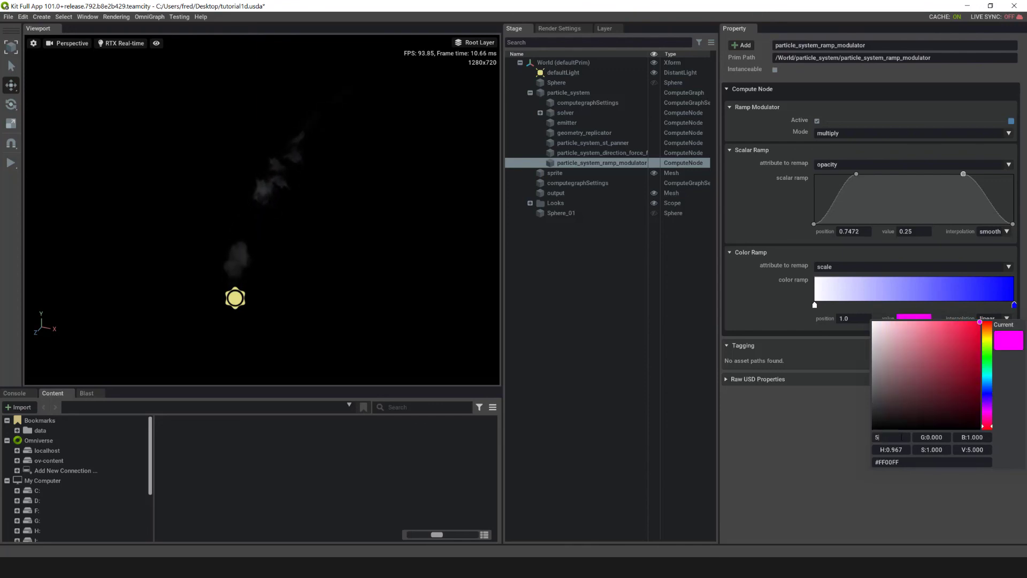
pyautogui.press('Tab')
pyautogui.write('5')
pyautogui.press('Tab')
pyautogui.write('5')
pyautogui.press('Tab')
pyautogui.press('Tab')
pyautogui.click(812, 454)
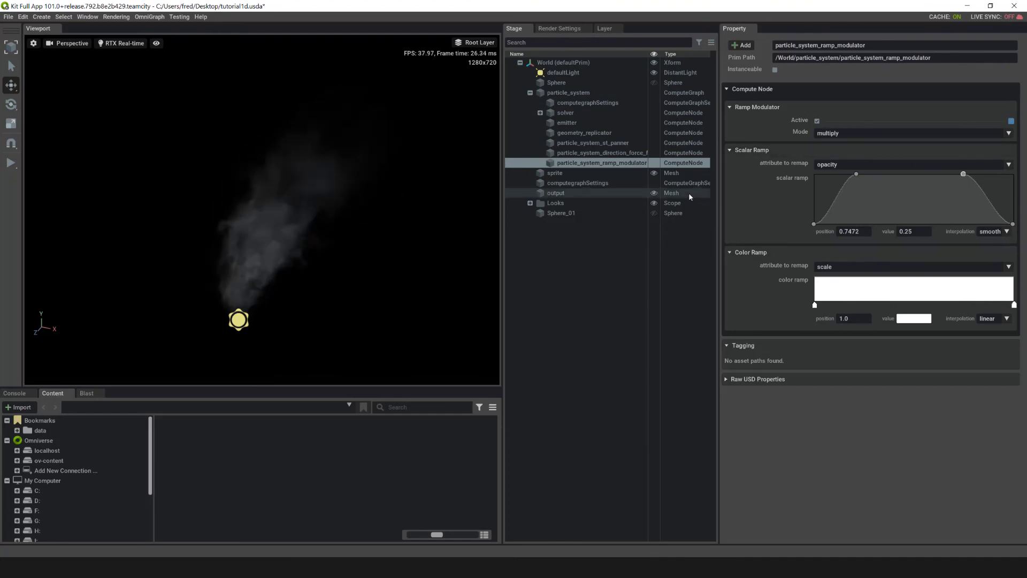
# - Set the emitter's speed to 130
pyautogui.click(588, 123)
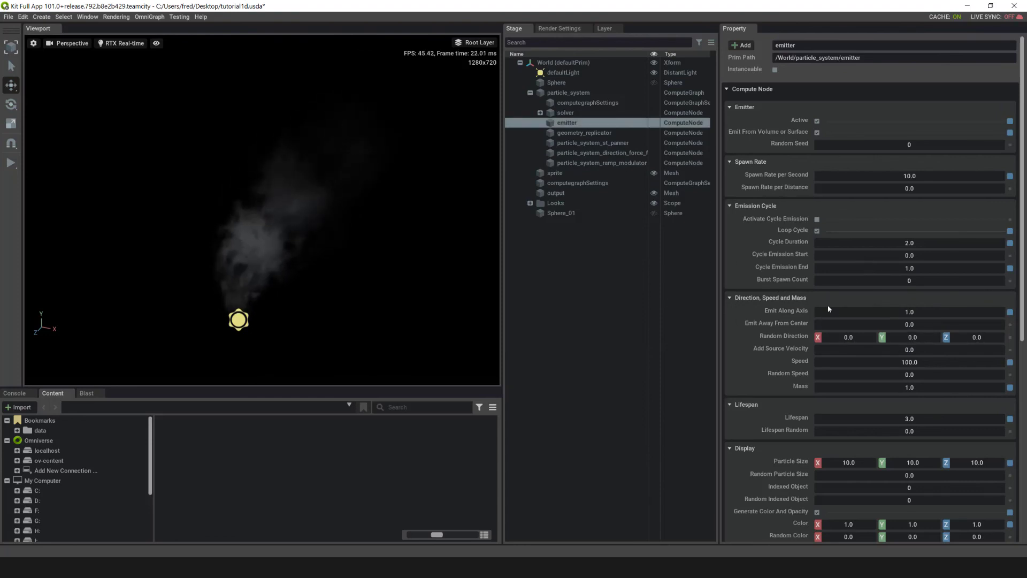
pyautogui.click(916, 363)
pyautogui.write('130')
pyautogui.press('Return')
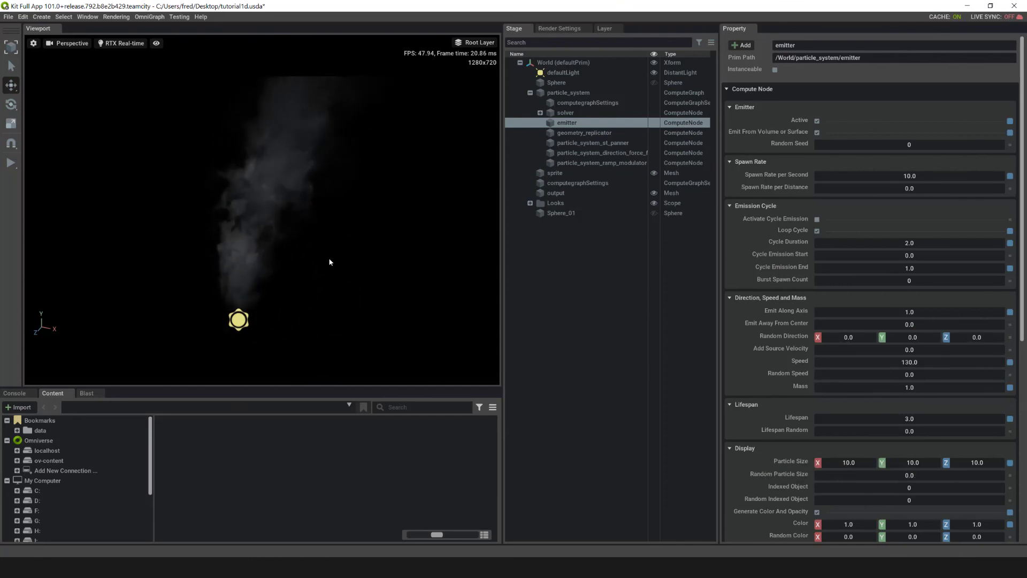
pyautogui.keyDown('alt'); pyautogui.moveTo(340, 252); pyautogui.dragTo(385, 273); pyautogui.keyUp('alt')
pyautogui.moveTo(385, 273); pyautogui.dragTo(294, 270, button='middle')
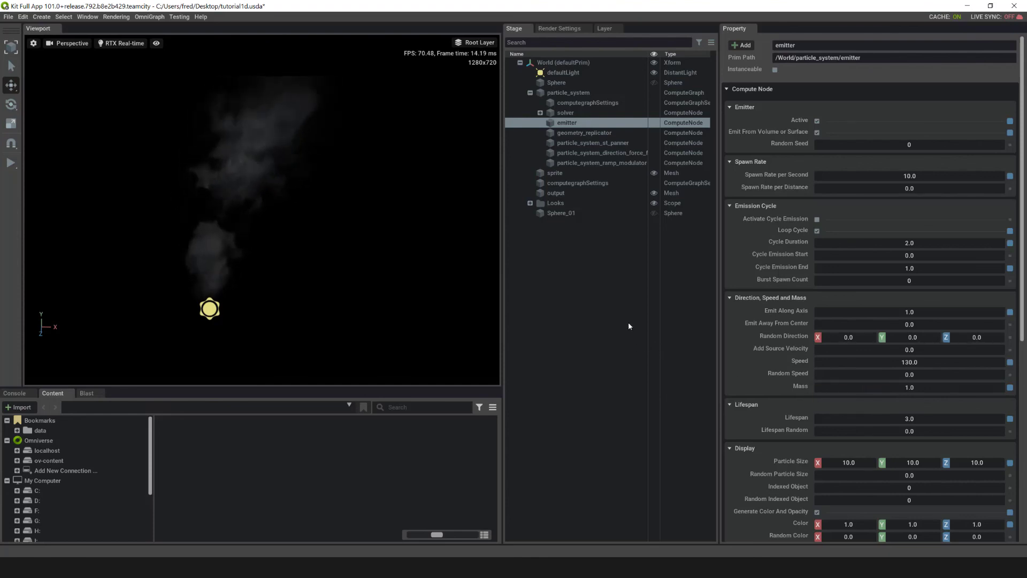
# - Select the particle system's ramp modulator to display its ramp settings
pyautogui.click(602, 162)
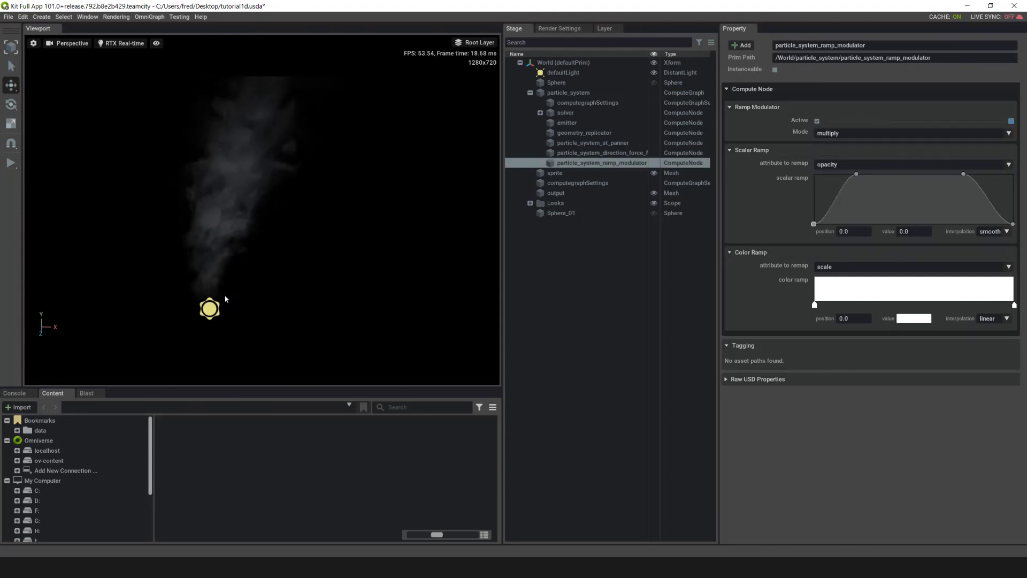
pyautogui.moveTo(202, 285)
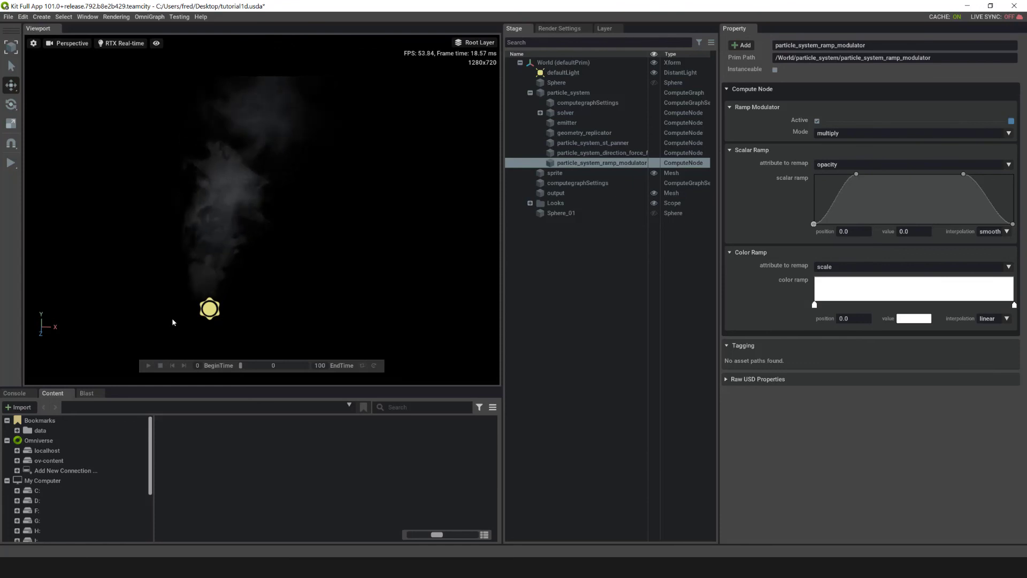